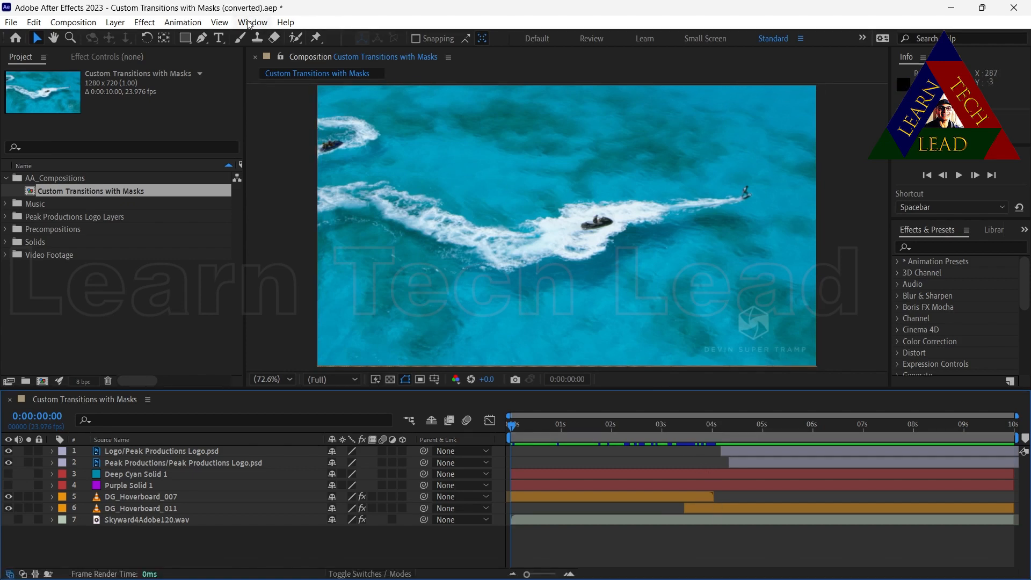
Step: Play the composition through from the start to review its clips and ending
key("ctrl+s")
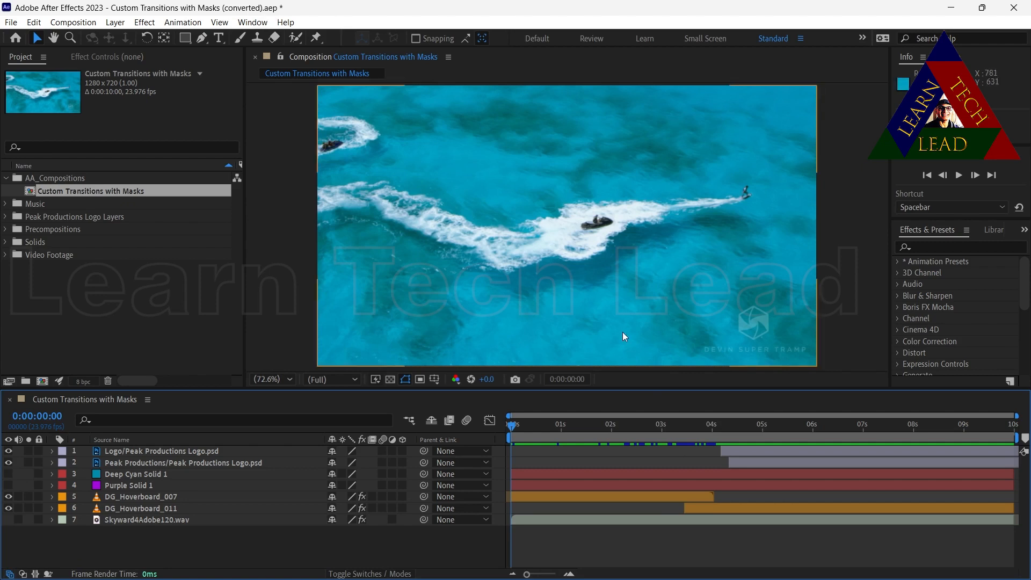
key("space")
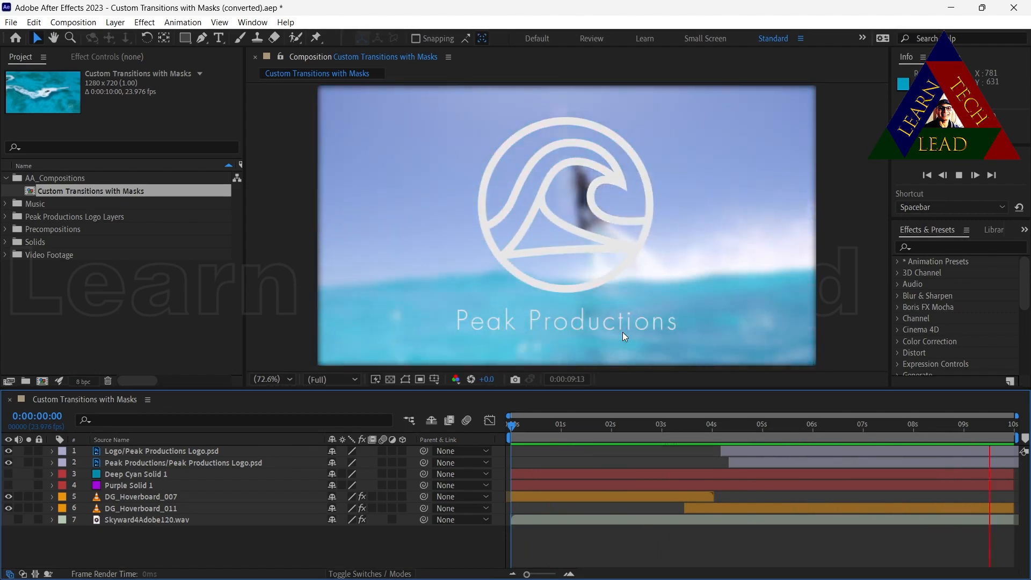
key("space")
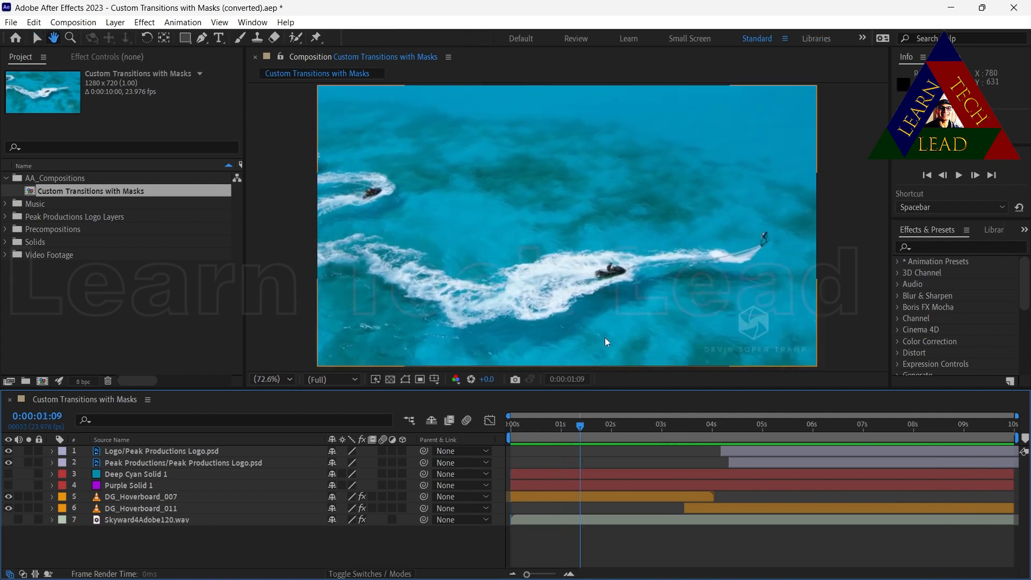
Step: Move the current time to 0:00:03:00 in the Custom Transitions with Masks composition
left_click_drag(580, 425, 494, 421)
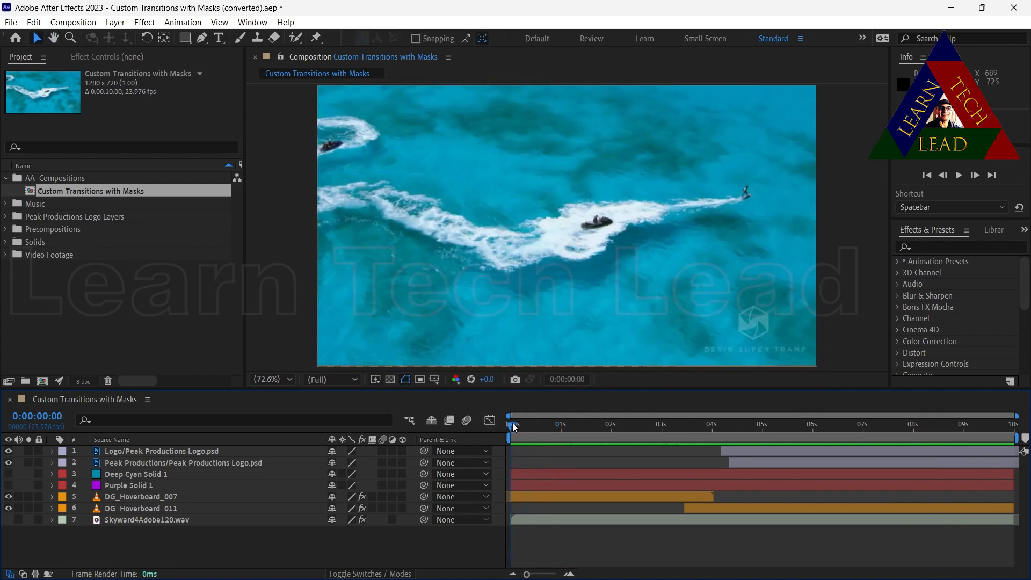
left_click_drag(514, 427, 614, 443)
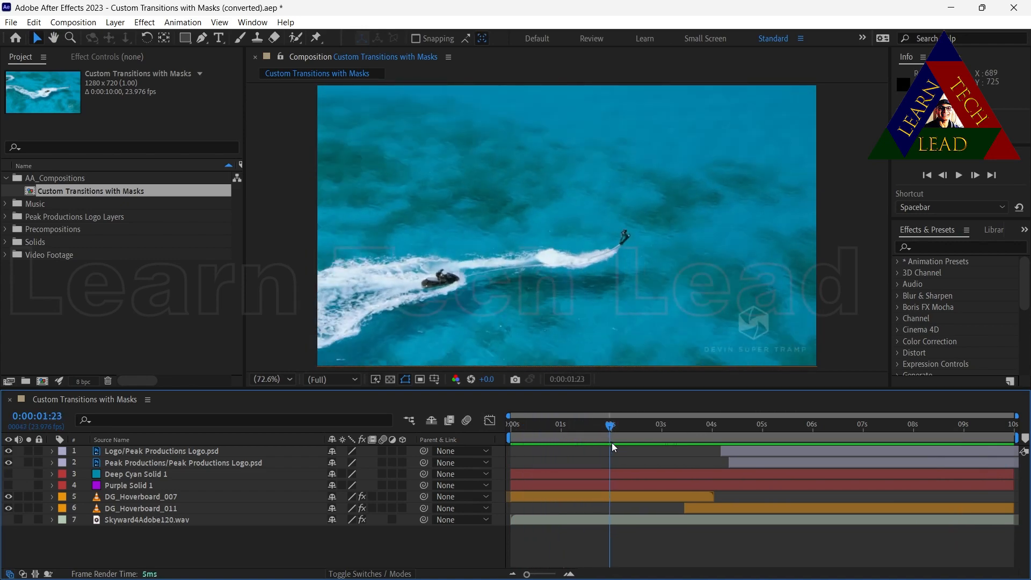
left_click_drag(612, 443, 659, 451)
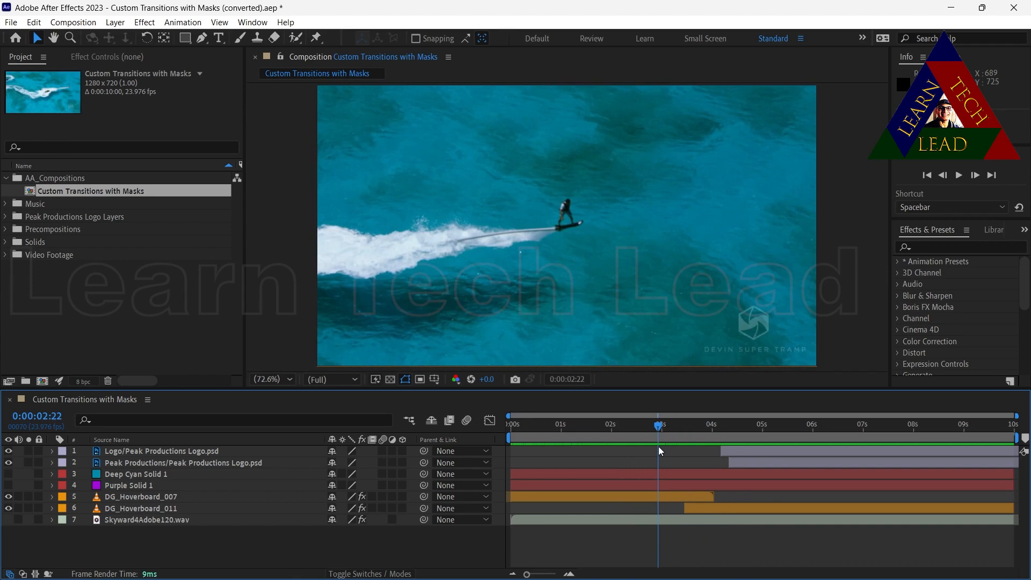
mouse_move(658, 447)
left_mouse_down()
mouse_move(607, 438)
mouse_move(718, 447)
mouse_move(662, 439)
left_mouse_up()
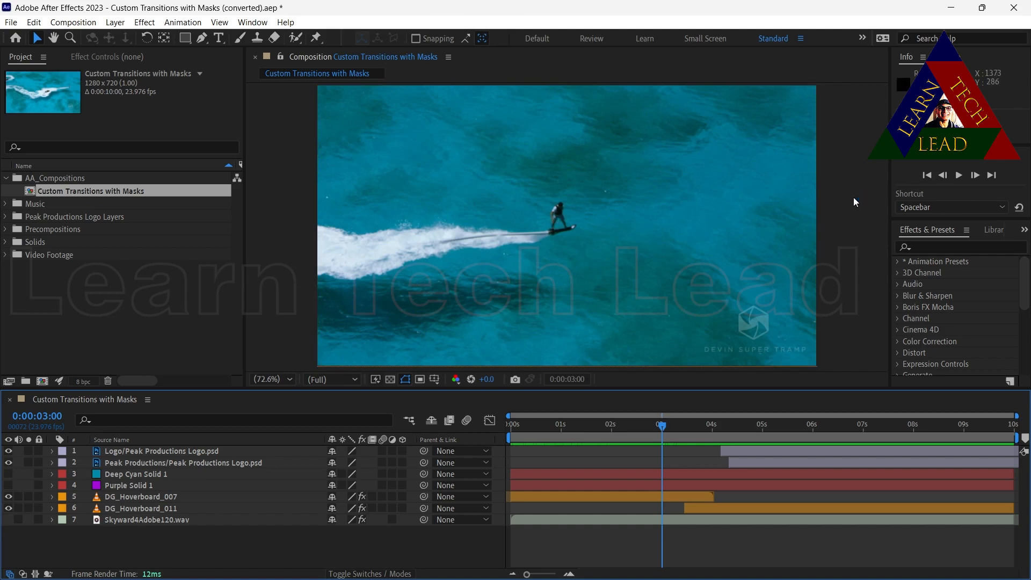
Step: Make the Purple Solid 1 layer visible and draw a tall, narrow rectangular mask on it just outside the frame's right edge
scroll(853, 199, "down", 1)
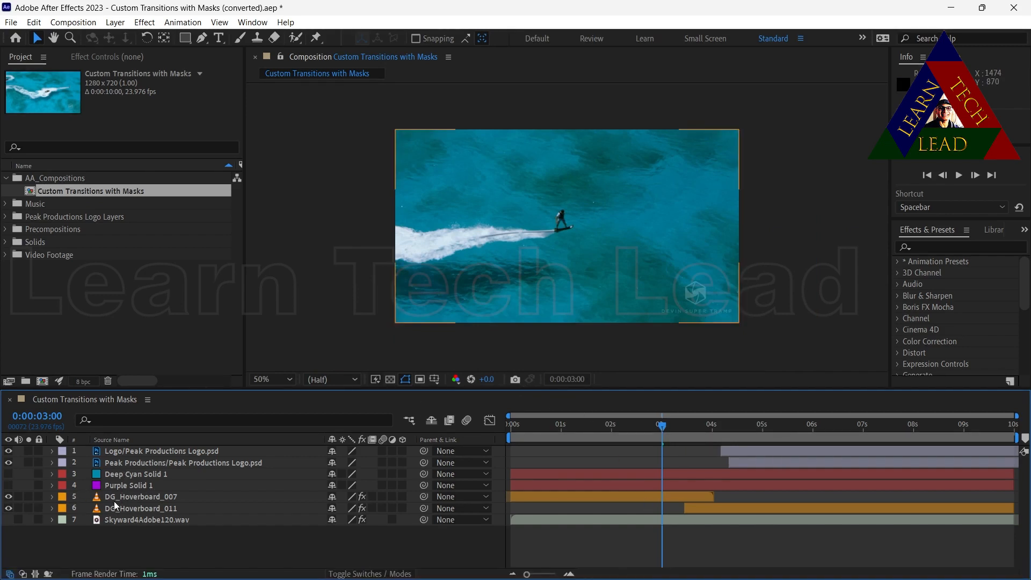
left_click(8, 485)
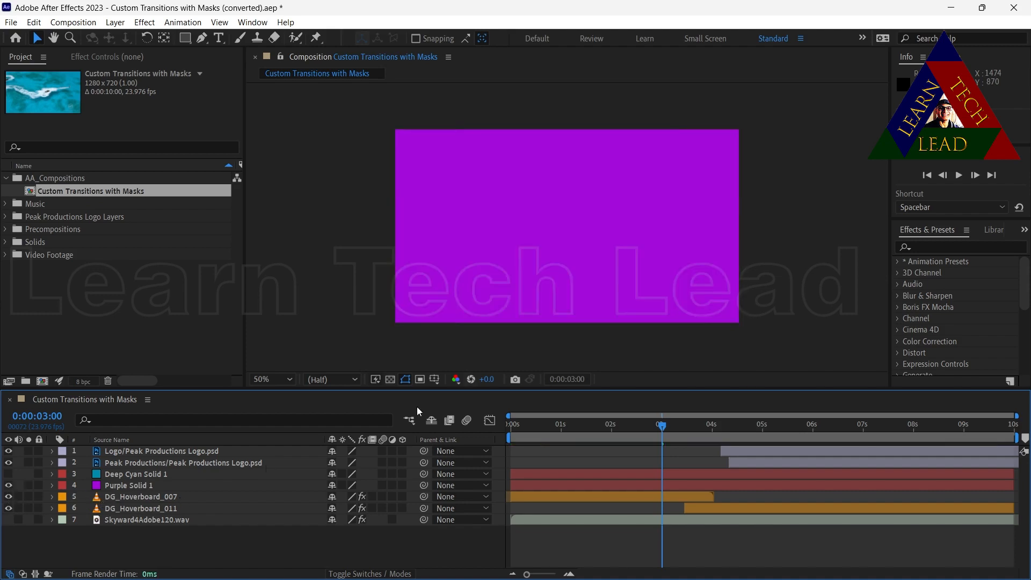
left_click(8, 474)
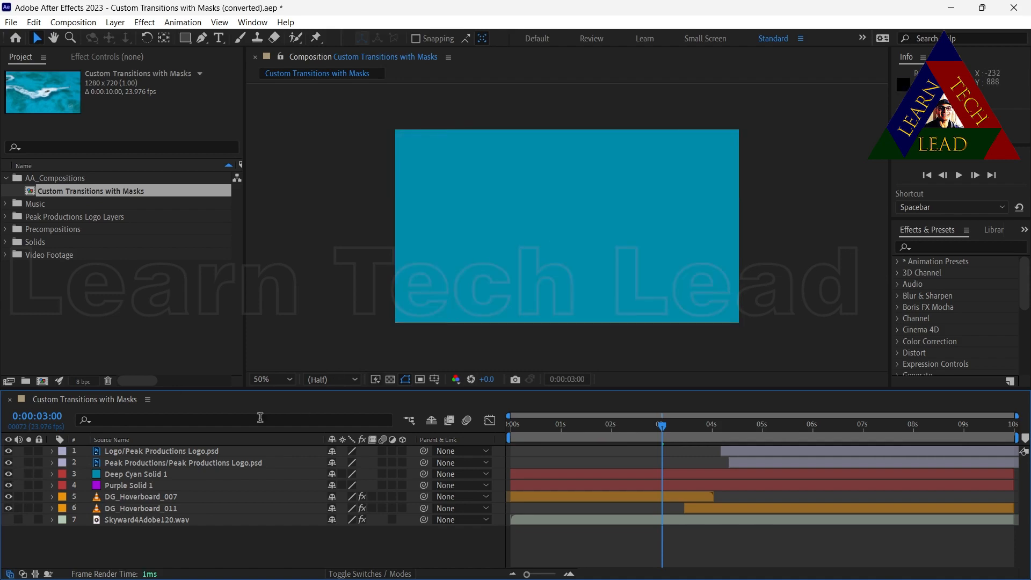
left_click(9, 474)
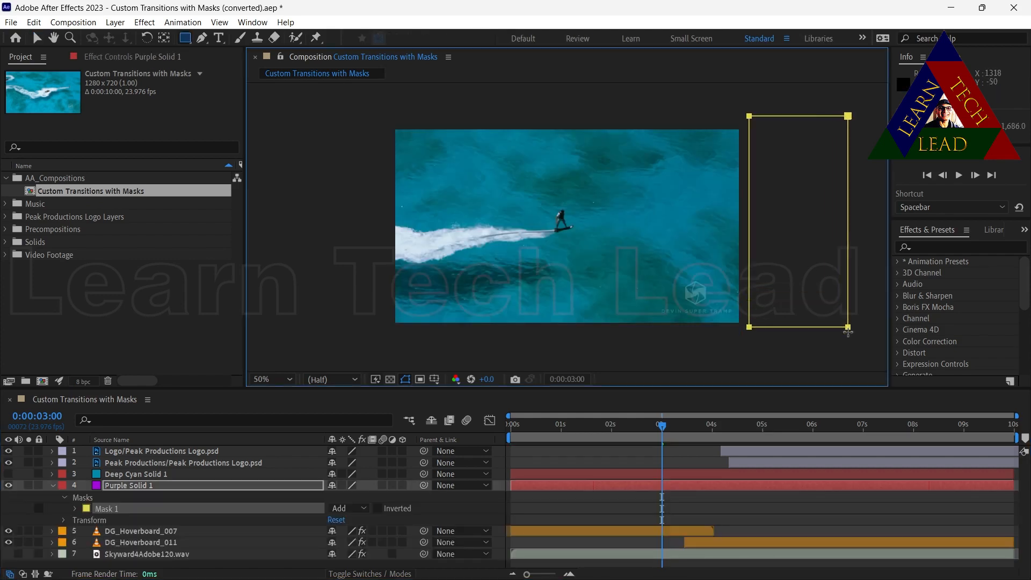
left_click_drag(842, 352, 817, 352)
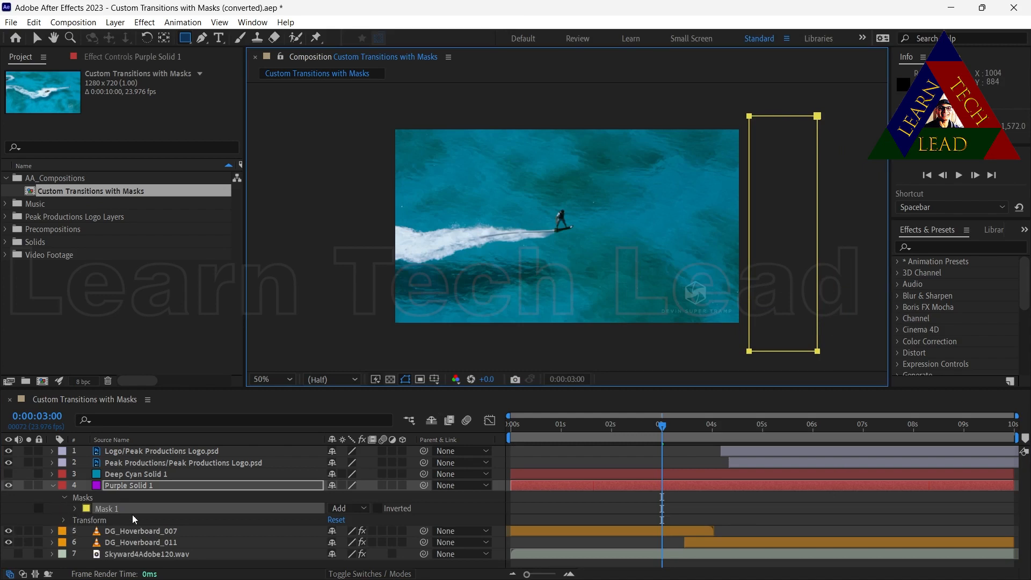
Step: Set a Mask Path keyframe for Mask 1 of Purple Solid 1 at 0:00:03:00
left_click(75, 509)
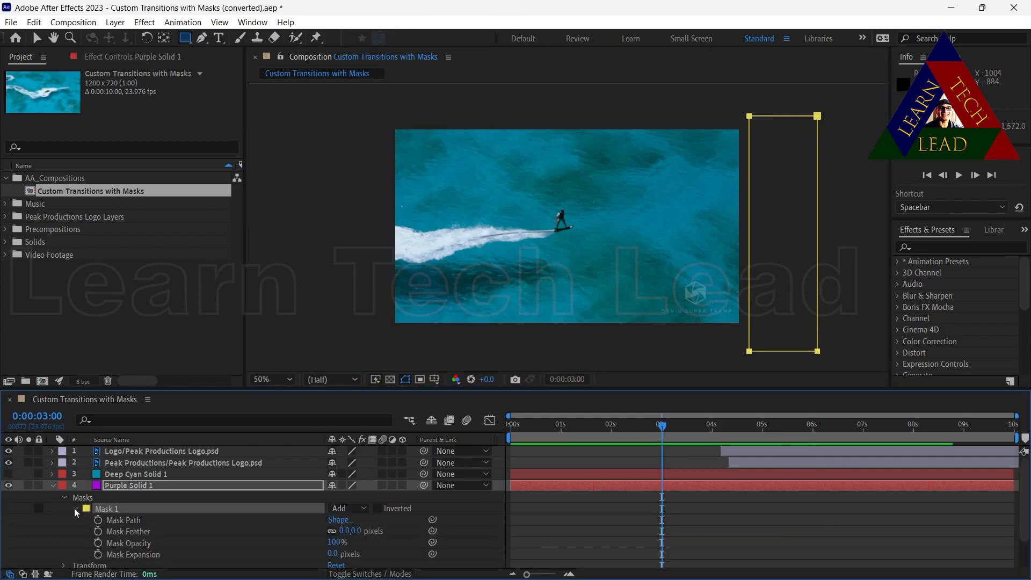
left_click(120, 520)
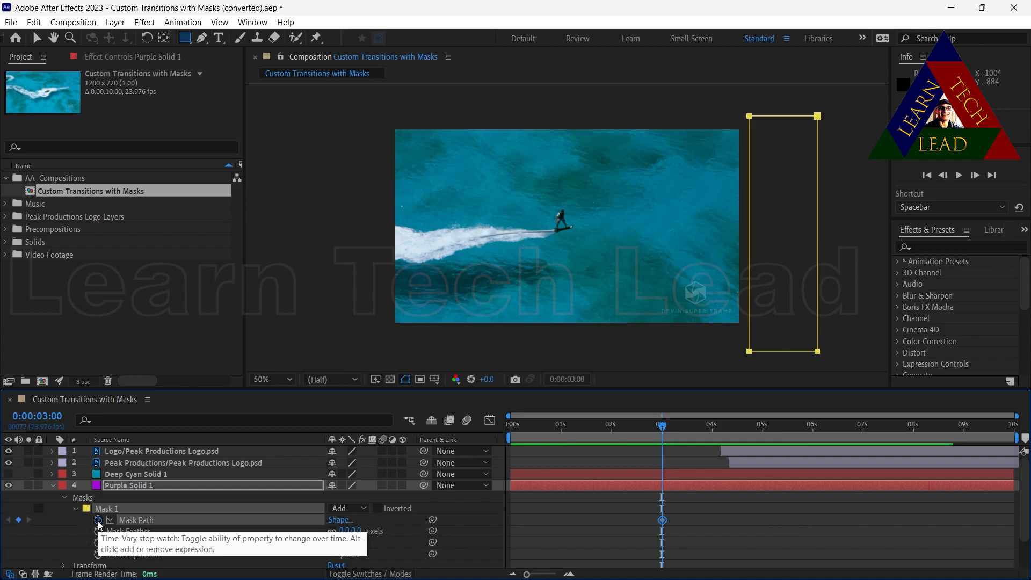
left_click(97, 520)
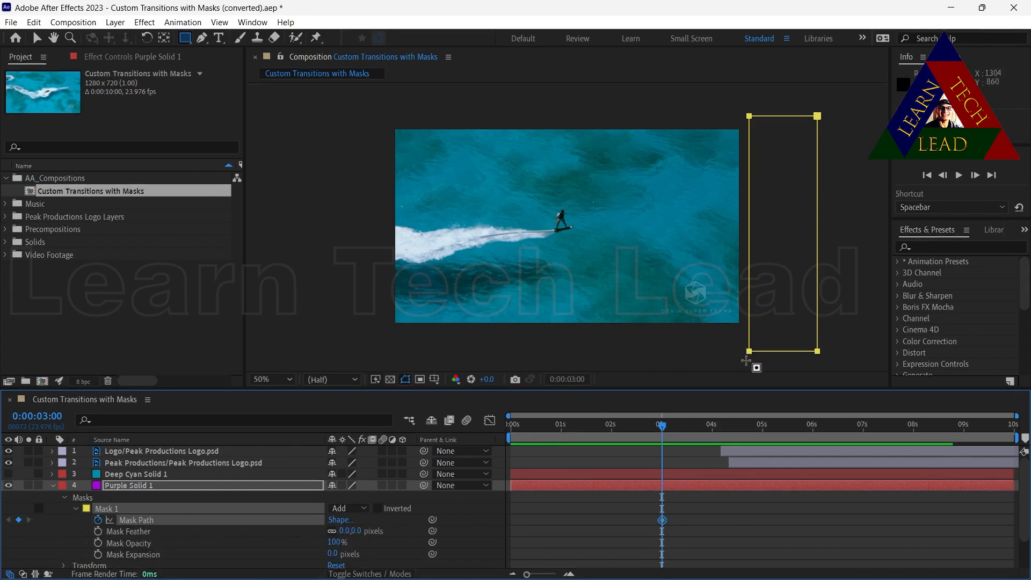
Step: Try stretching Mask 1's left side across the whole frame, and pull it back beyond the frame's right edge
left_click(39, 37)
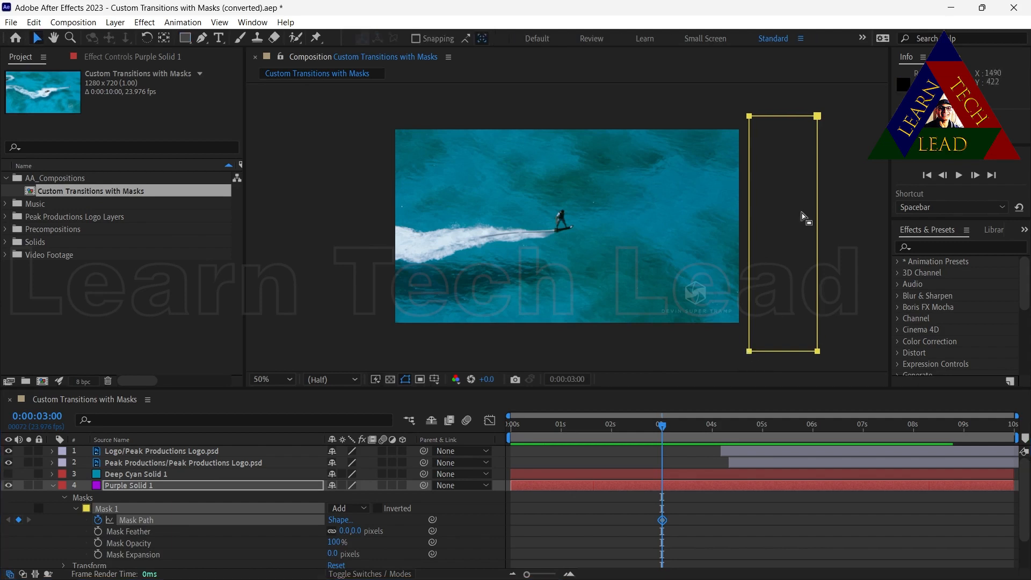
double_click(749, 352)
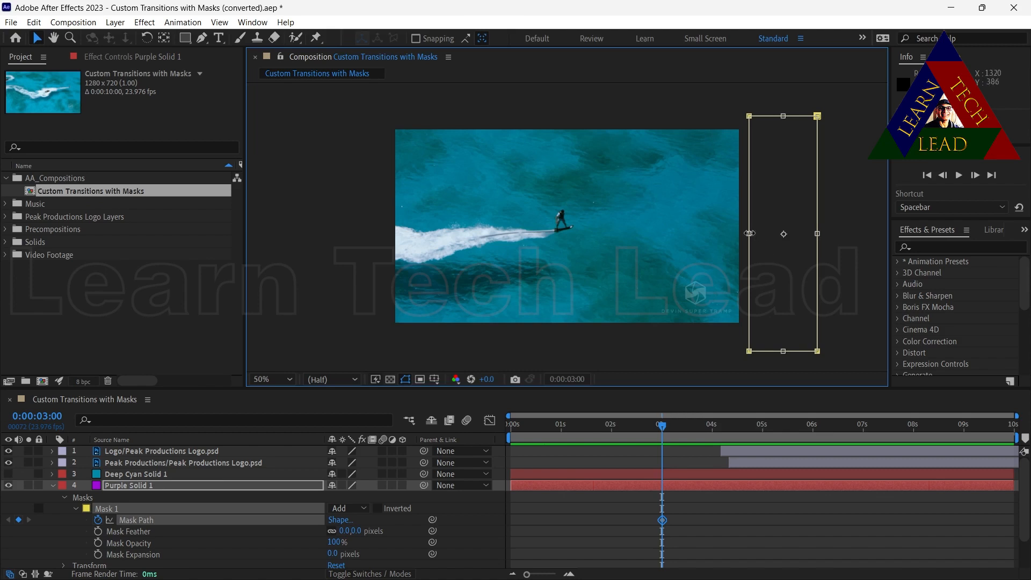
left_click_drag(749, 234, 320, 198)
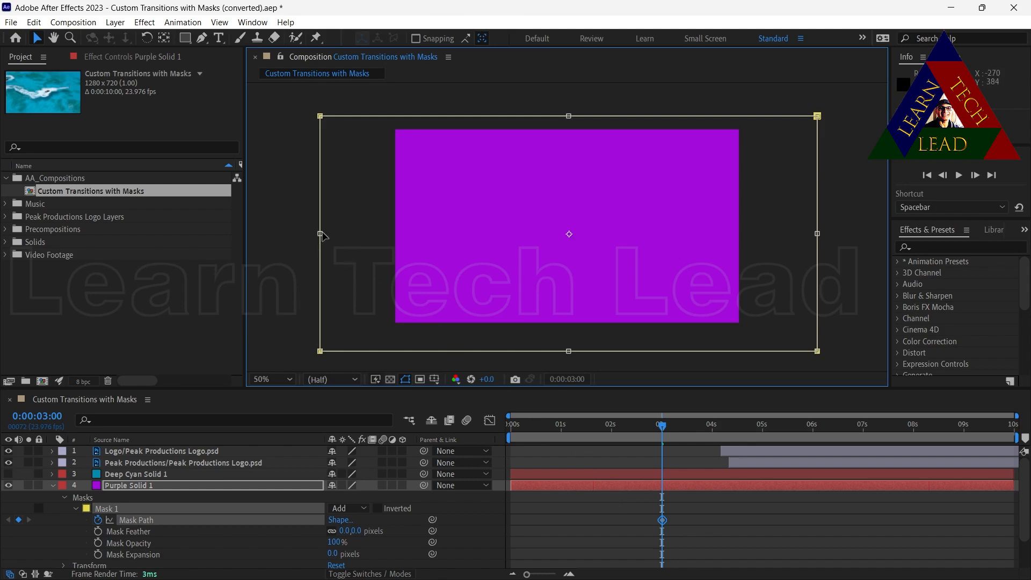
left_click_drag(320, 233, 761, 253)
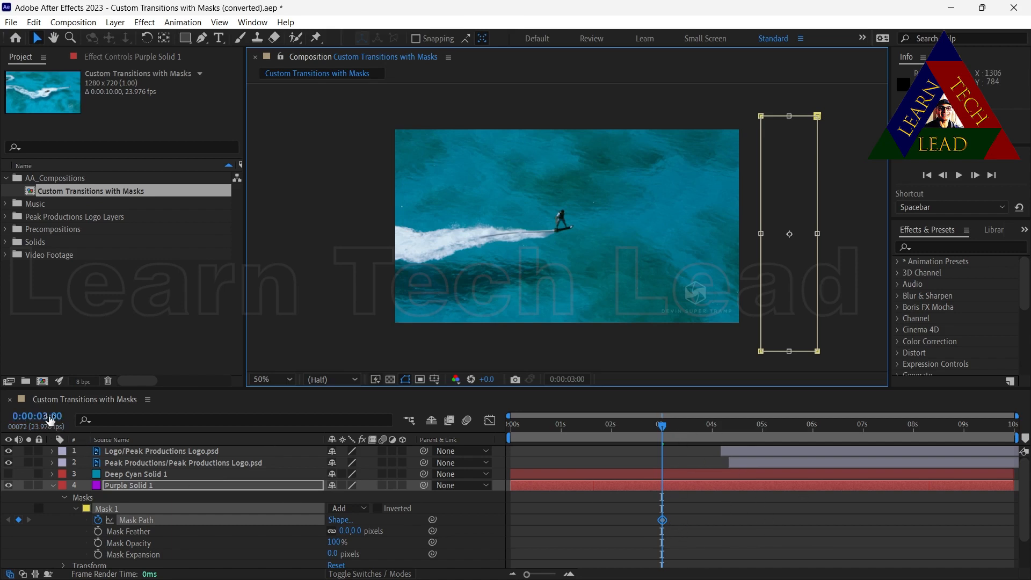
Step: Advance 10 frames to 0:00:03:10 and stretch Mask 1's left side past the frame's left edge so purple covers the frame
left_click(48, 416)
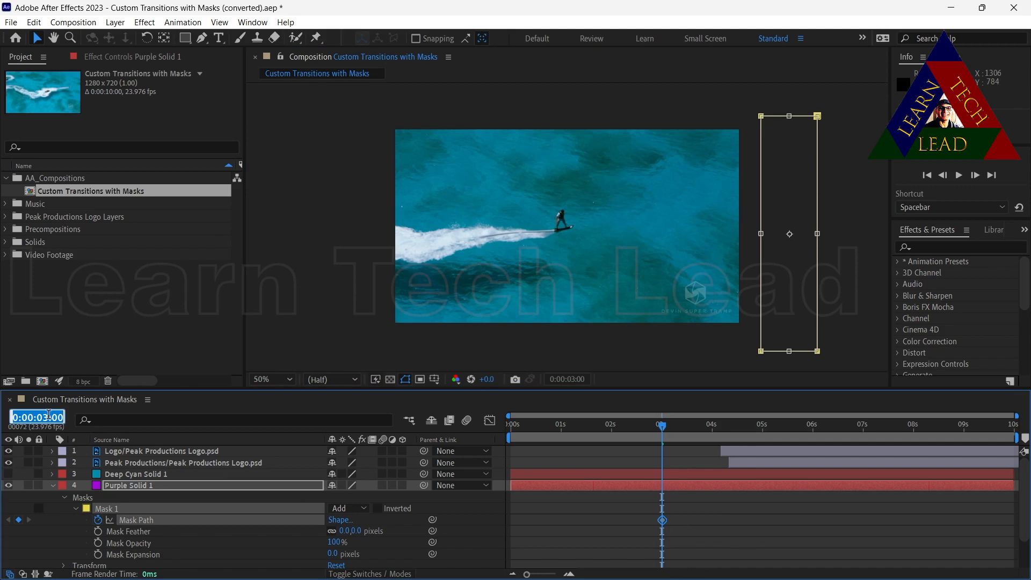
type("+10")
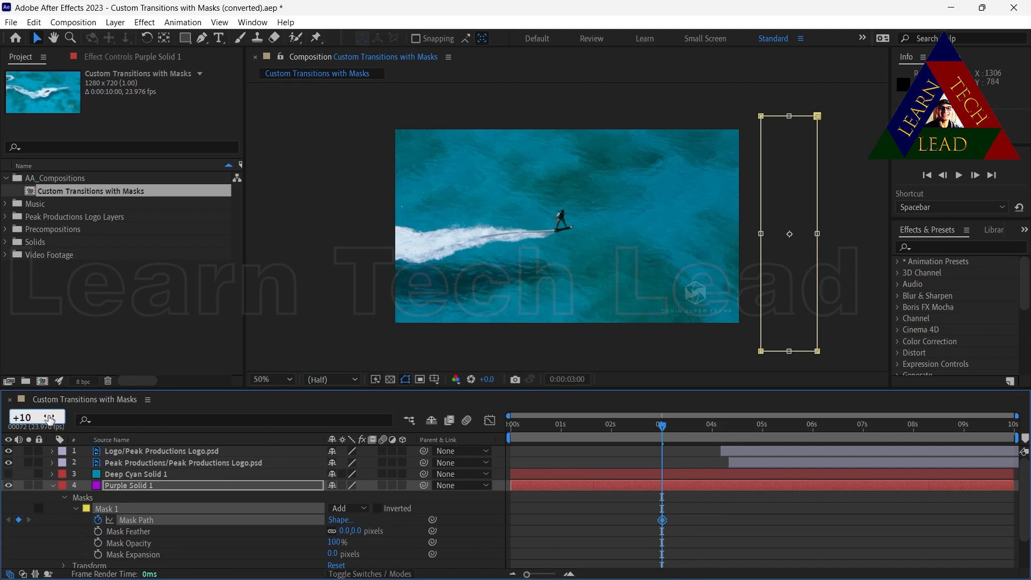
key("Return")
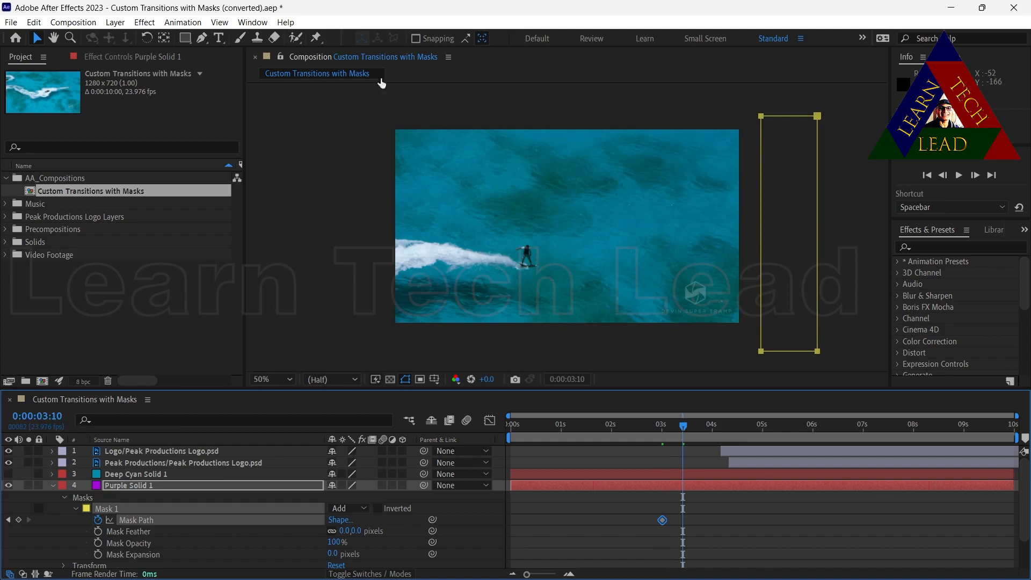
double_click(761, 351)
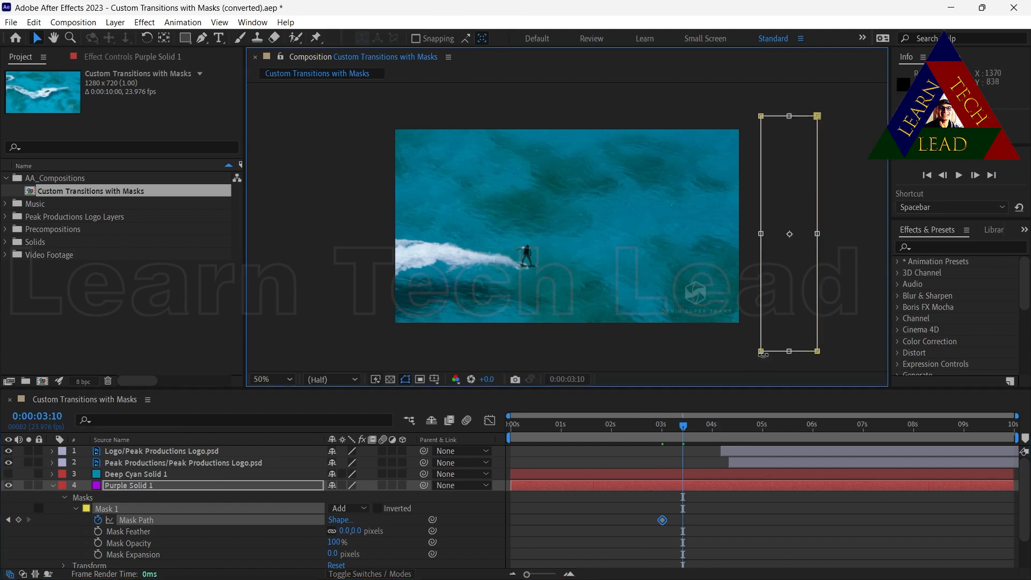
left_click_drag(758, 235, 326, 240)
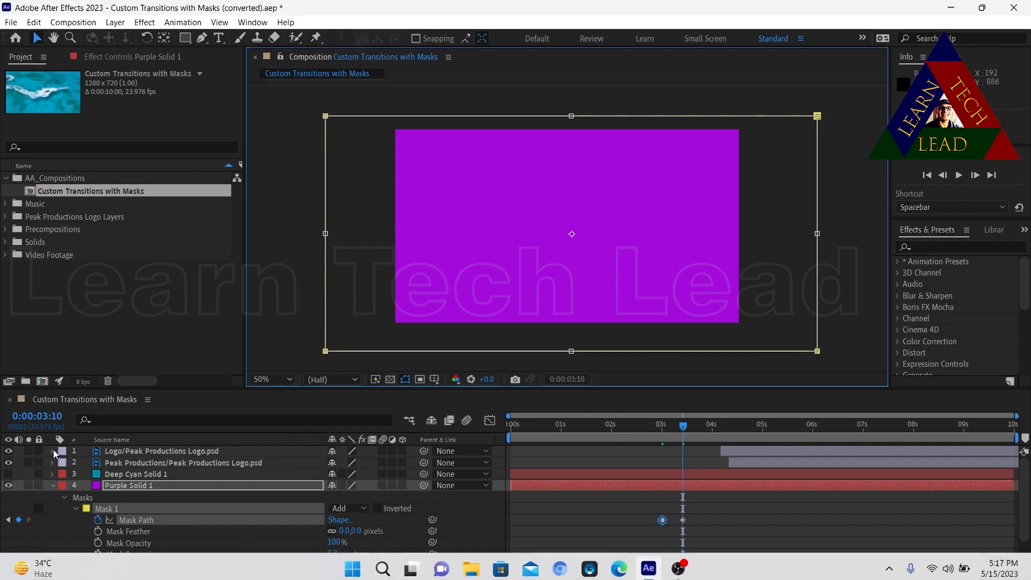
Step: Advance another 10 frames to 0:00:03:20 and pull Mask 1's right side past the frame's left edge to uncover the footage
left_click(54, 416)
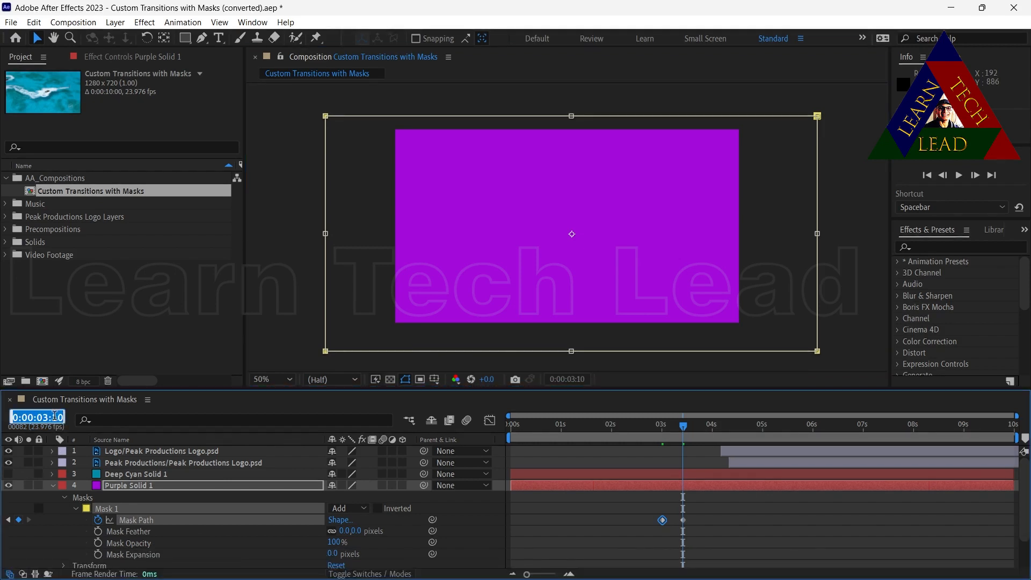
type("+10")
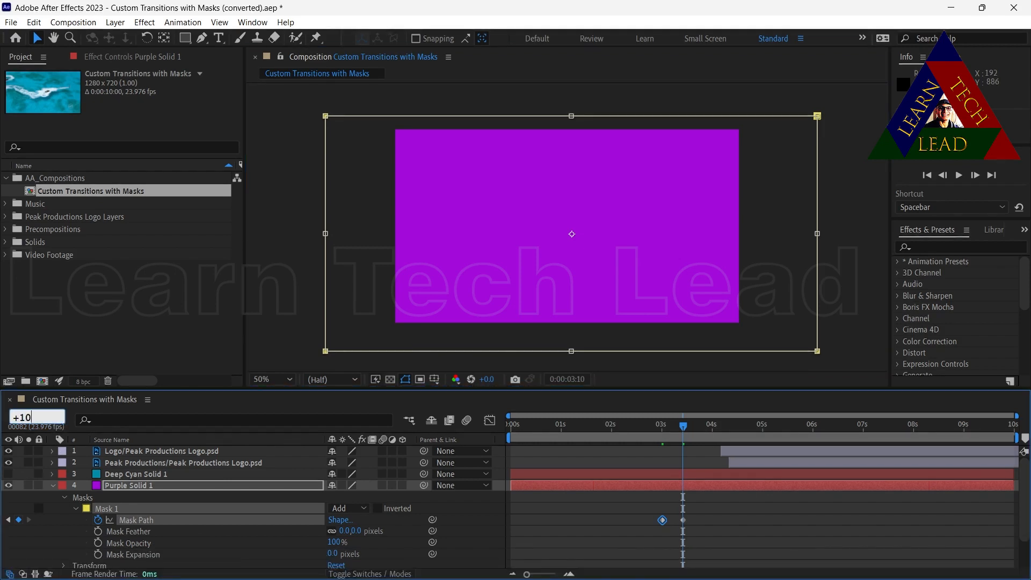
key("Return")
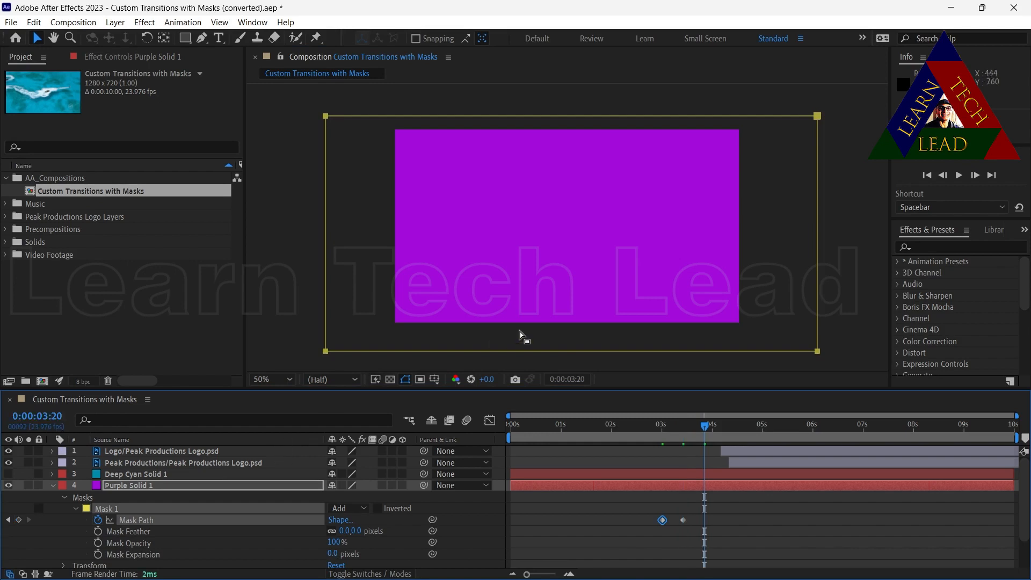
left_click(818, 352)
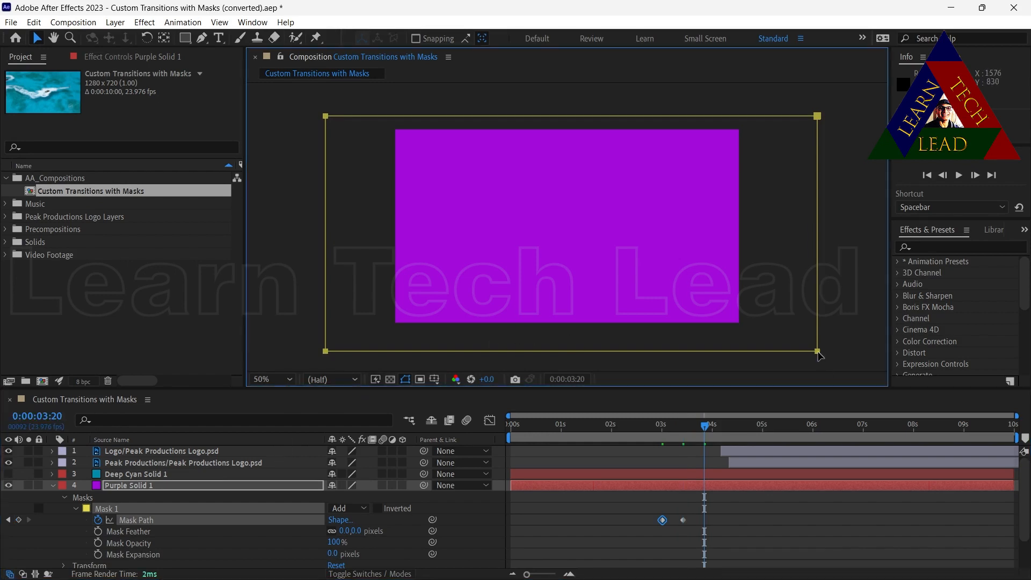
double_click(817, 351)
left_click_drag(816, 235, 370, 201)
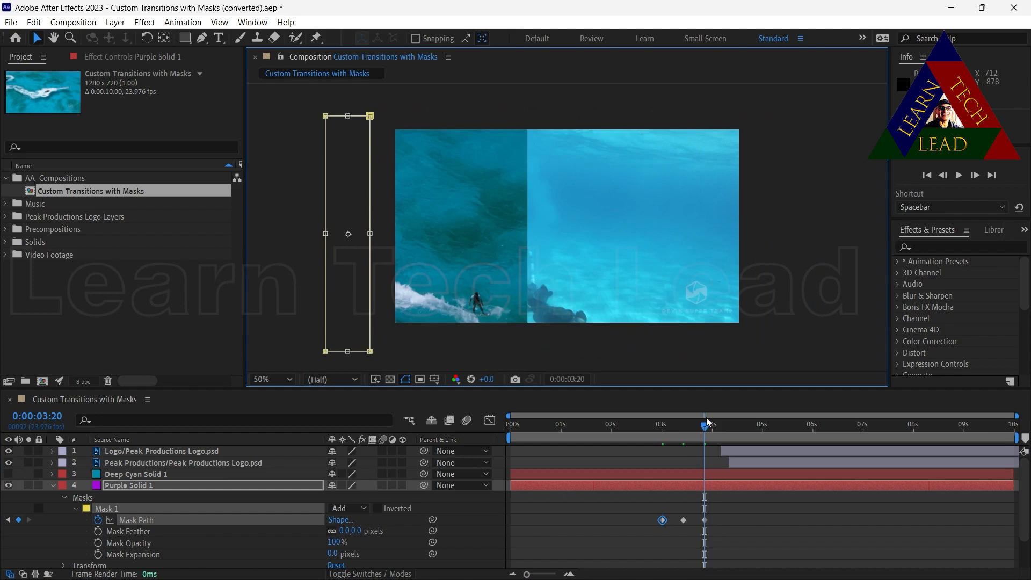
Step: Play back the composition from near its start to check the purple wipe between the two video clips
left_click_drag(707, 424, 545, 425)
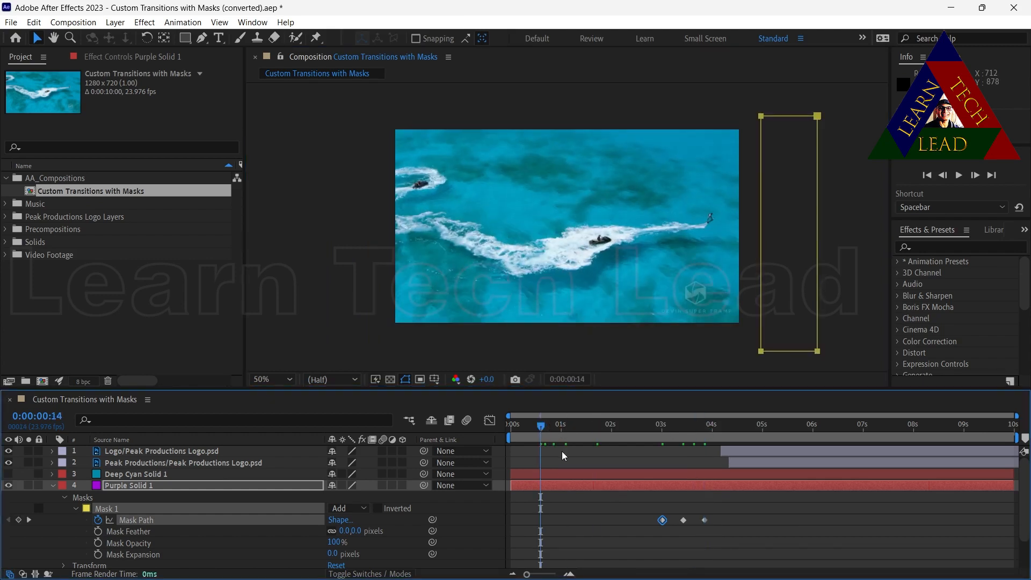
key("space")
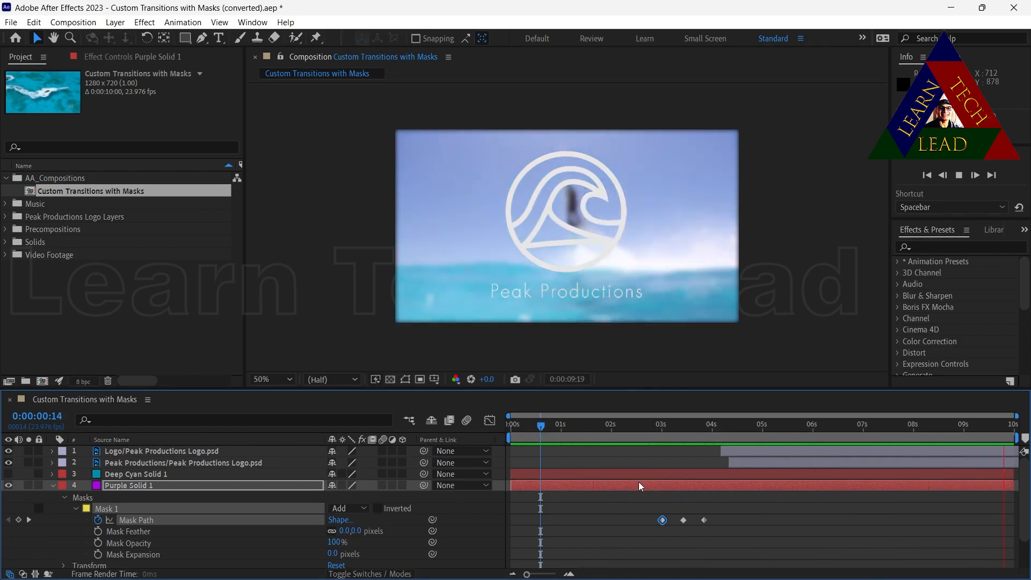
key("space")
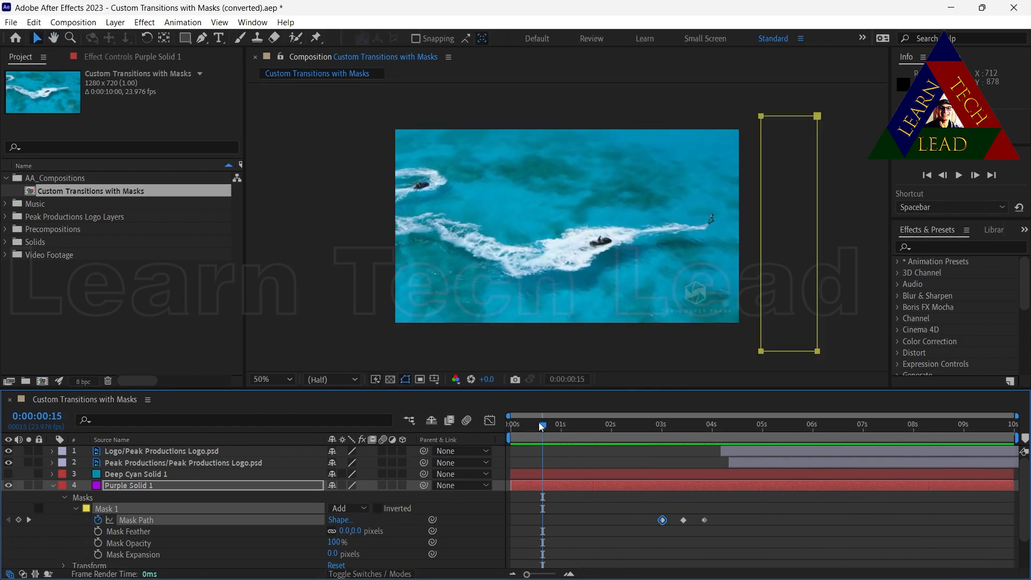
left_click_drag(547, 428, 599, 425)
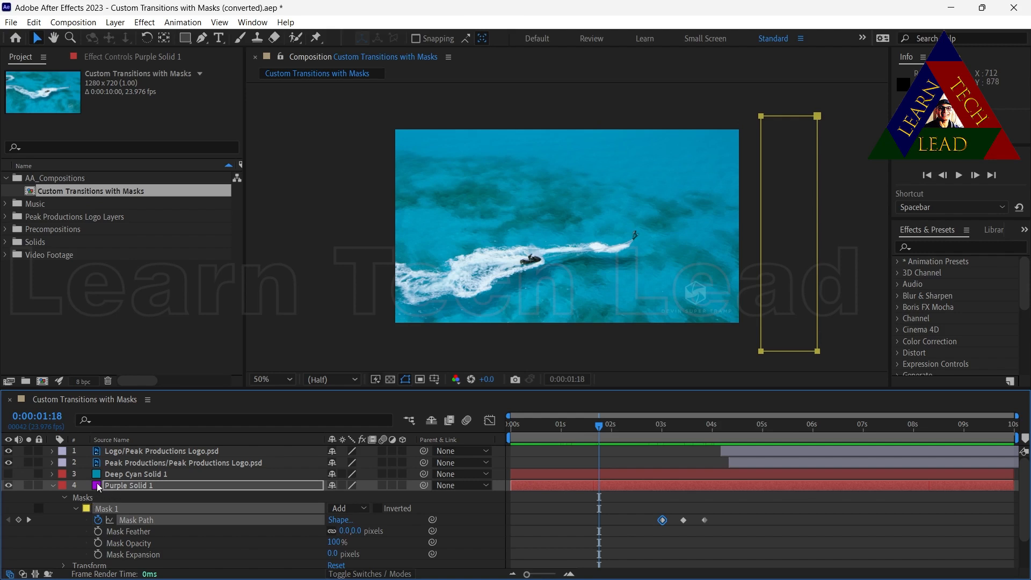
Step: Show Deep Cyan Solid 1 and copy Purple Solid 1's three Mask Path keyframes onto it, starting at the purple layer's second keyframe
left_click(8, 474)
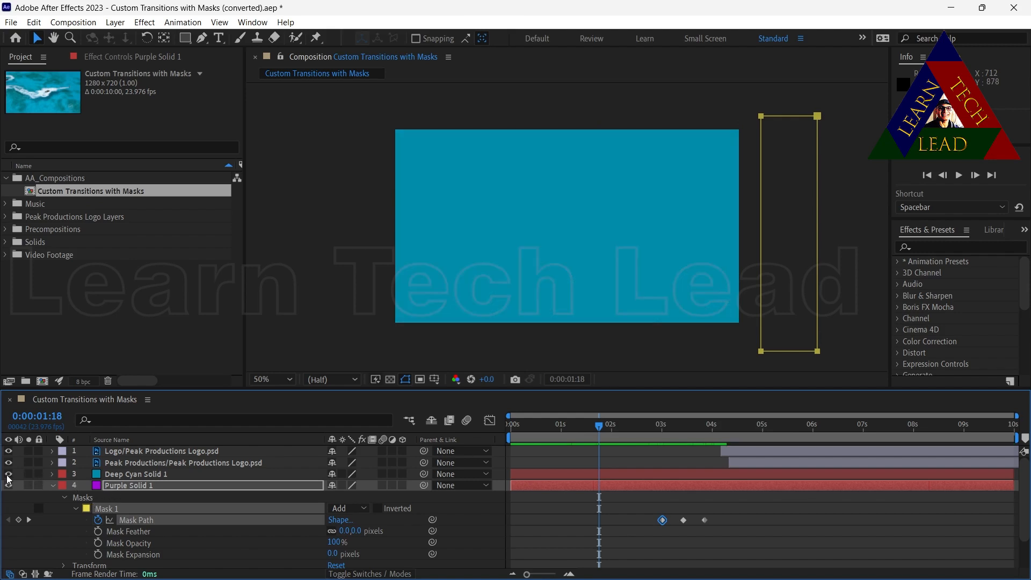
left_click(52, 485)
left_click(52, 485)
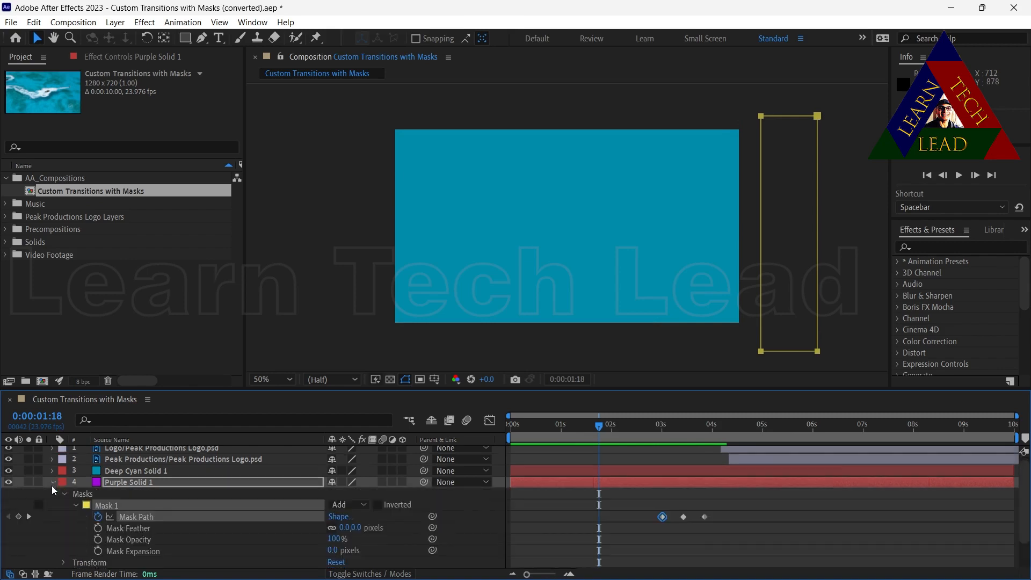
left_click(128, 520)
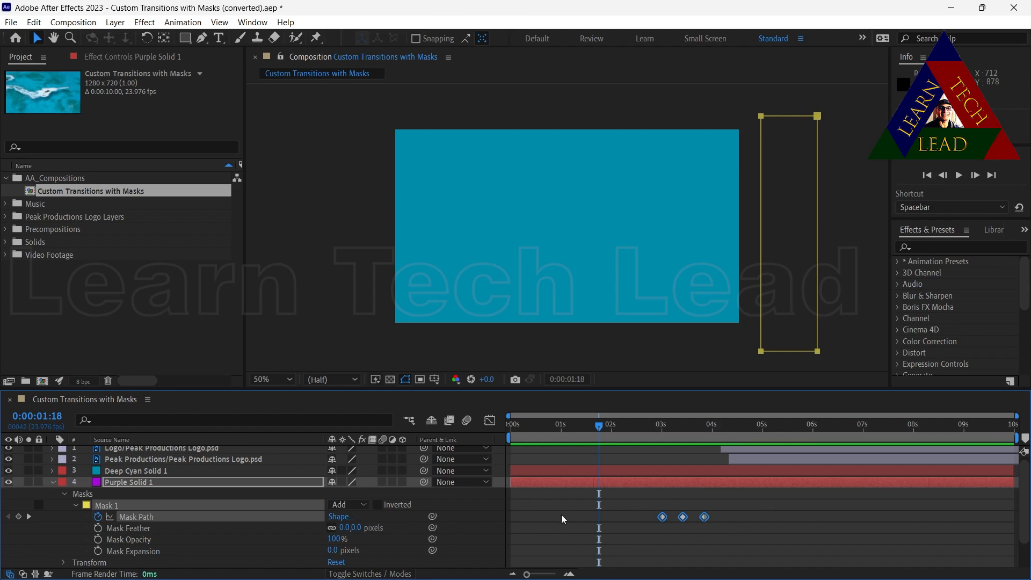
left_click(52, 482)
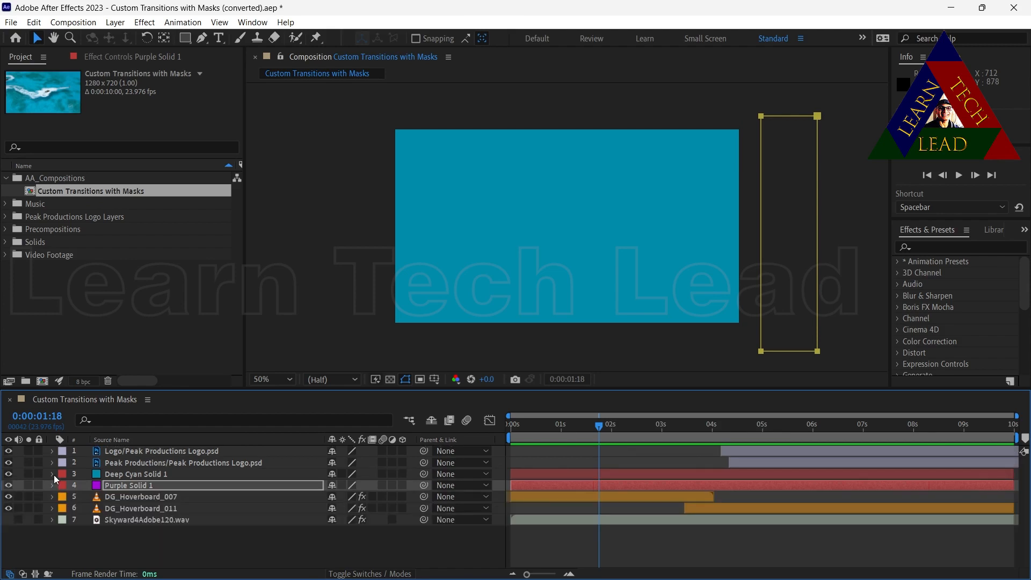
left_click(110, 474)
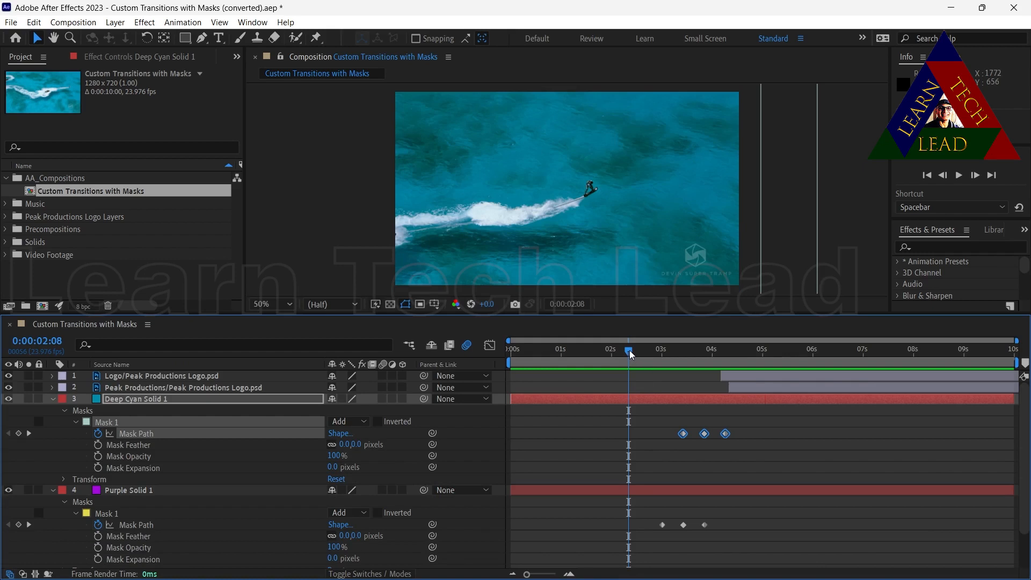
Step: Play back the composition from 0:00:01:09 to check the combined purple and cyan wipe transition
left_click_drag(631, 350, 652, 360)
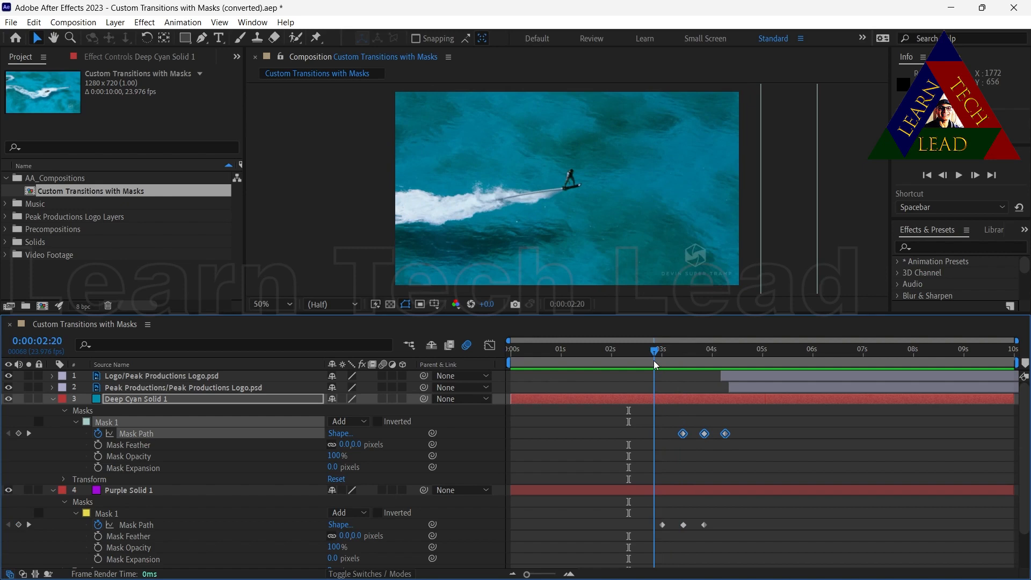
left_click_drag(652, 360, 579, 361)
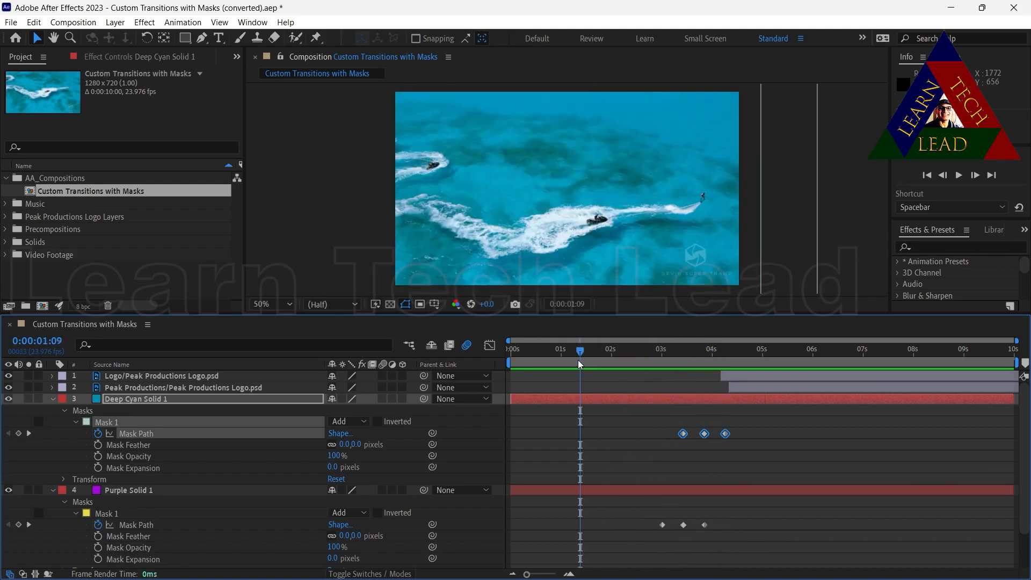
key("space")
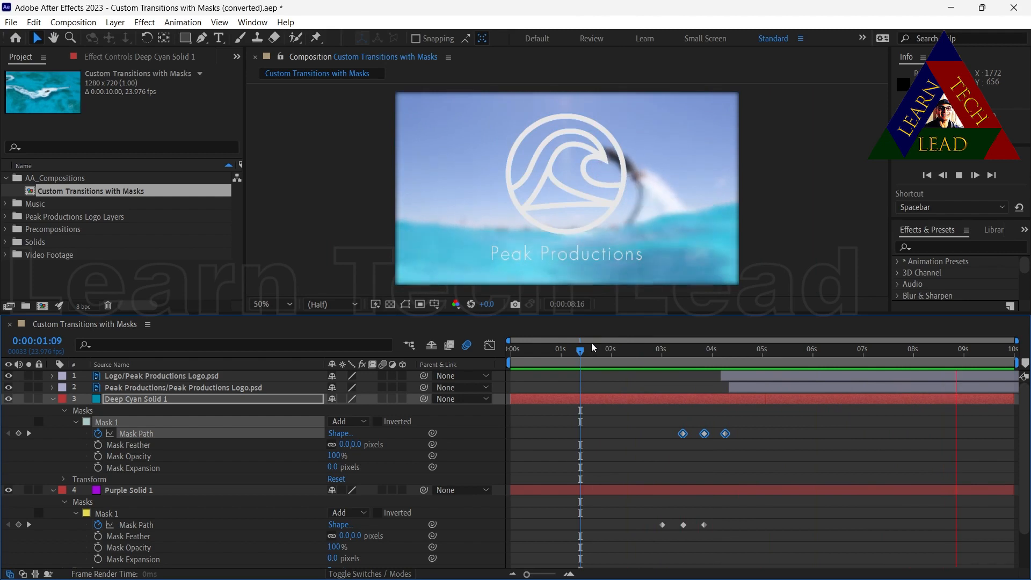
key("space")
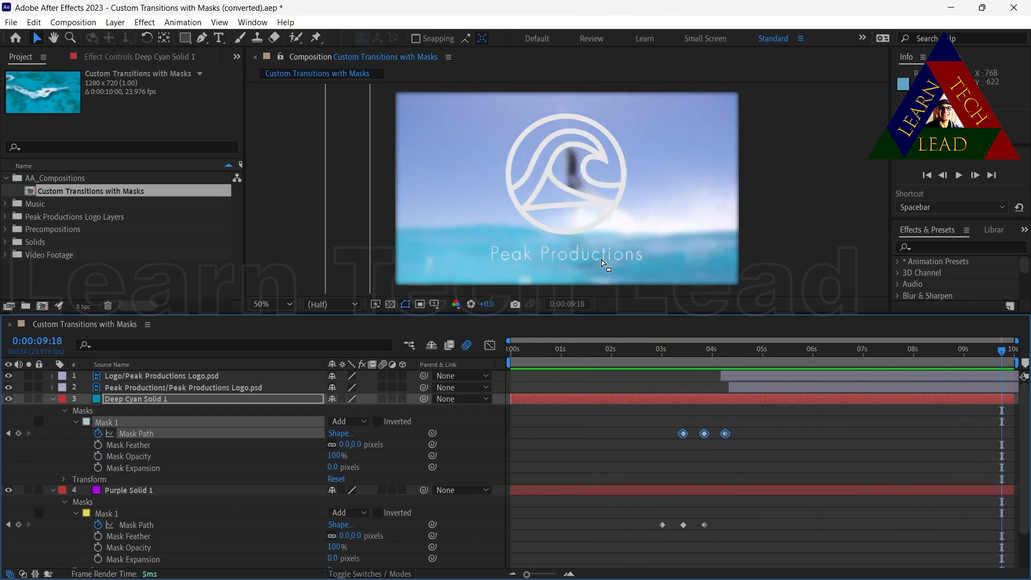
Step: Open Build Transitions with Shape Layers.aep without saving the current project, and accept its version conversion
left_click(11, 24)
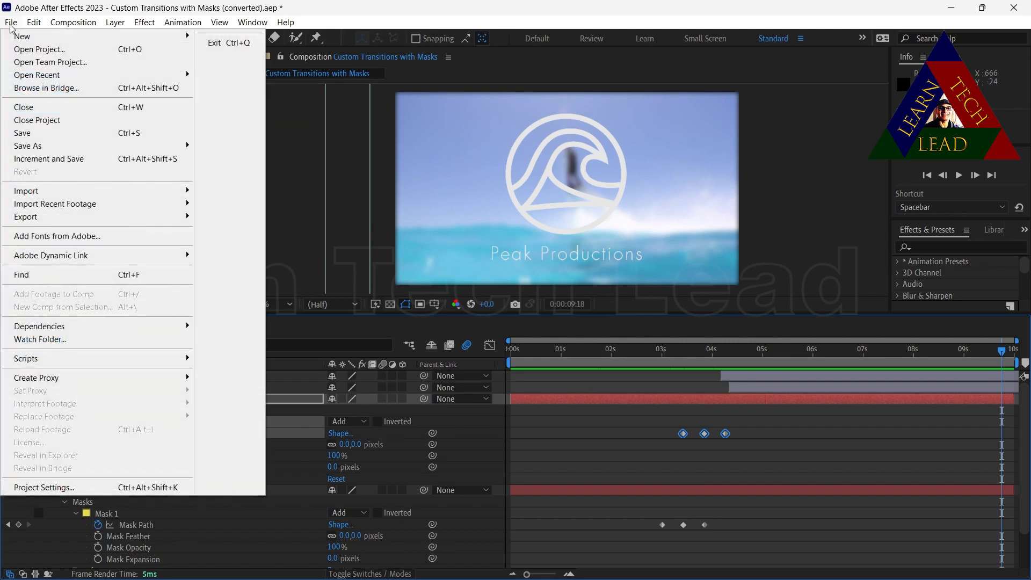
left_click(40, 49)
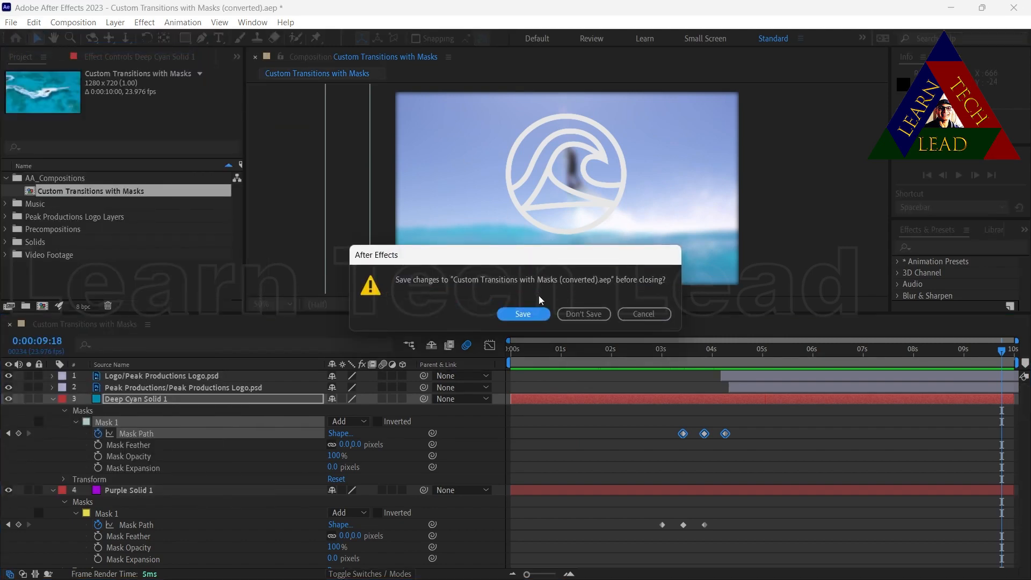
left_click(578, 313)
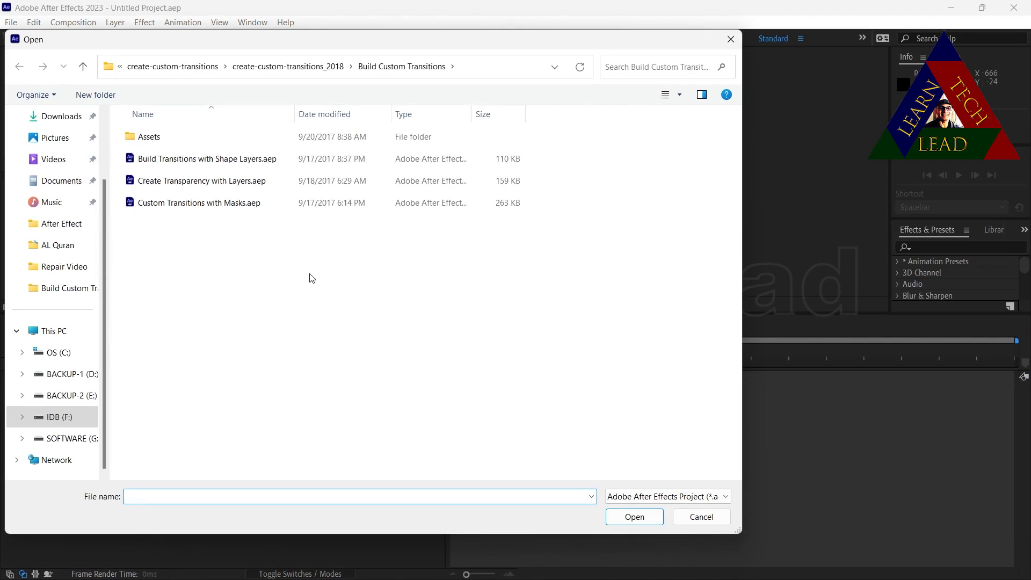
double_click(185, 159)
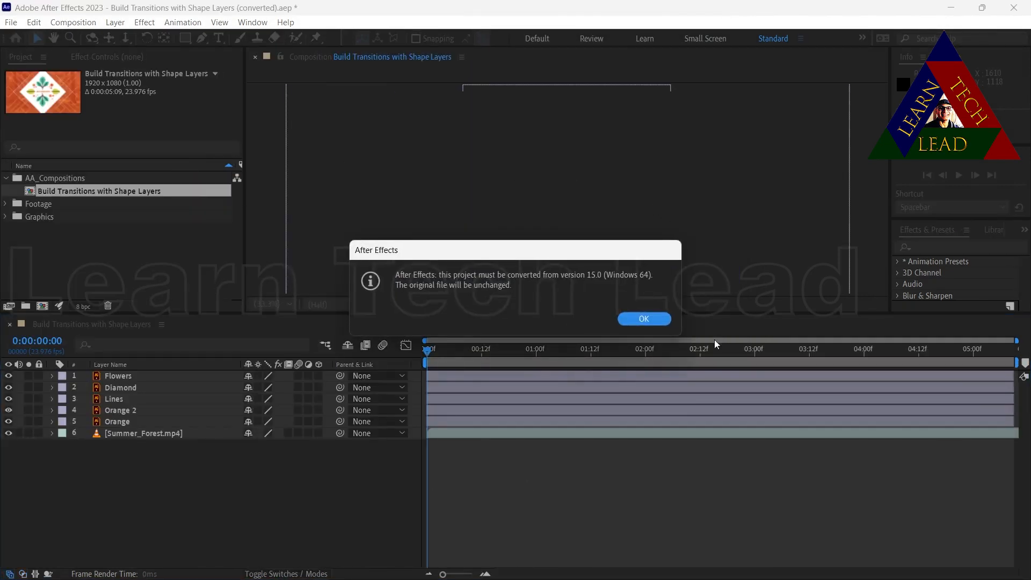
left_click(651, 317)
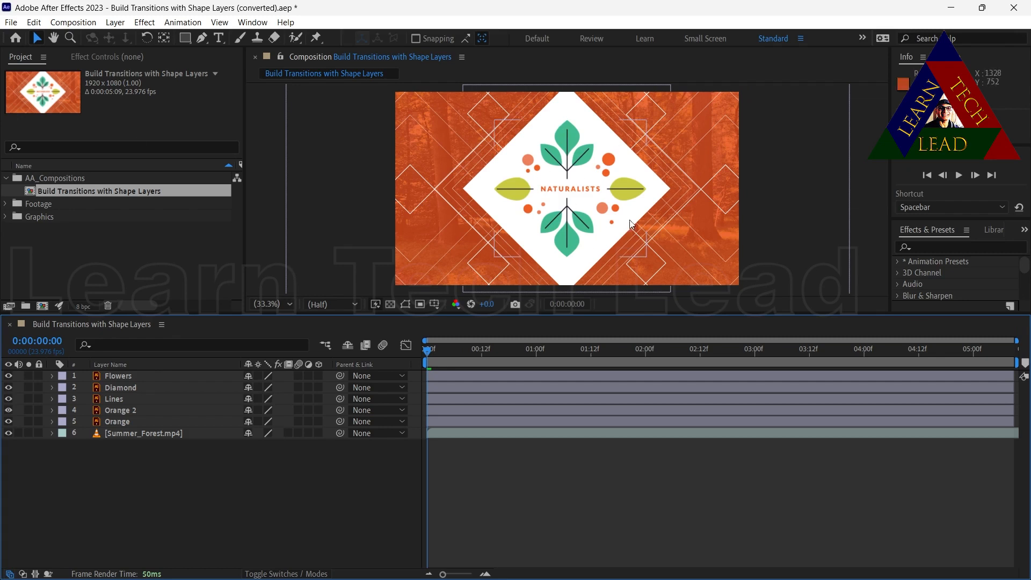
Step: Preview the Naturalists composition and return the playhead to its start
key("space")
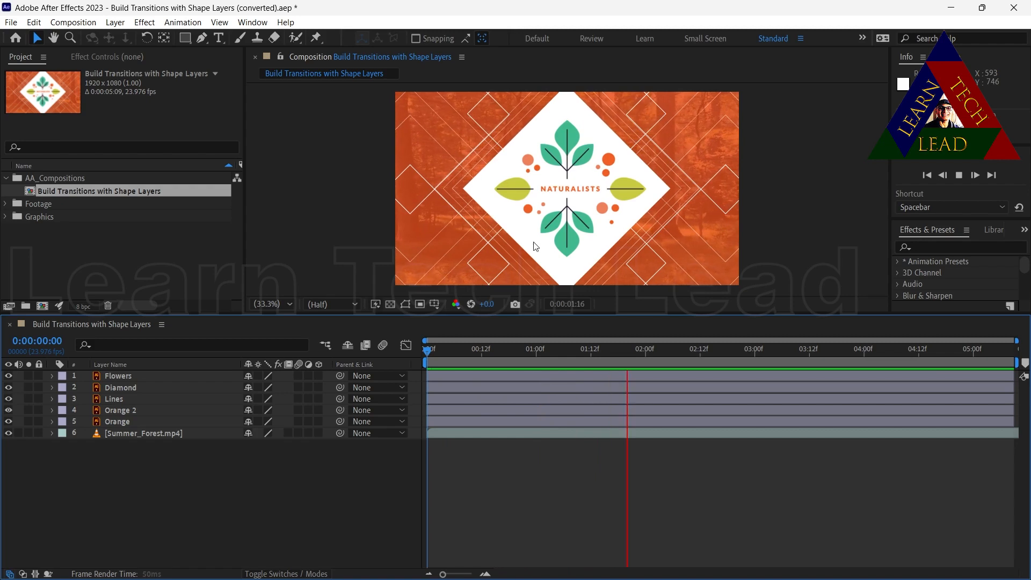
left_click(869, 351)
left_click_drag(868, 352, 379, 356)
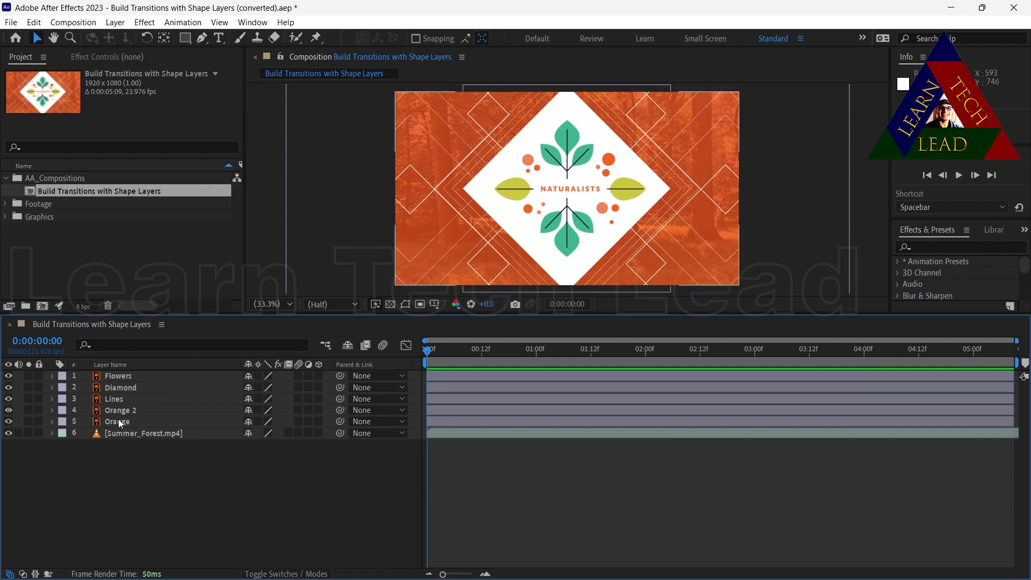
left_click(8, 387)
left_click(8, 387)
left_click(105, 389)
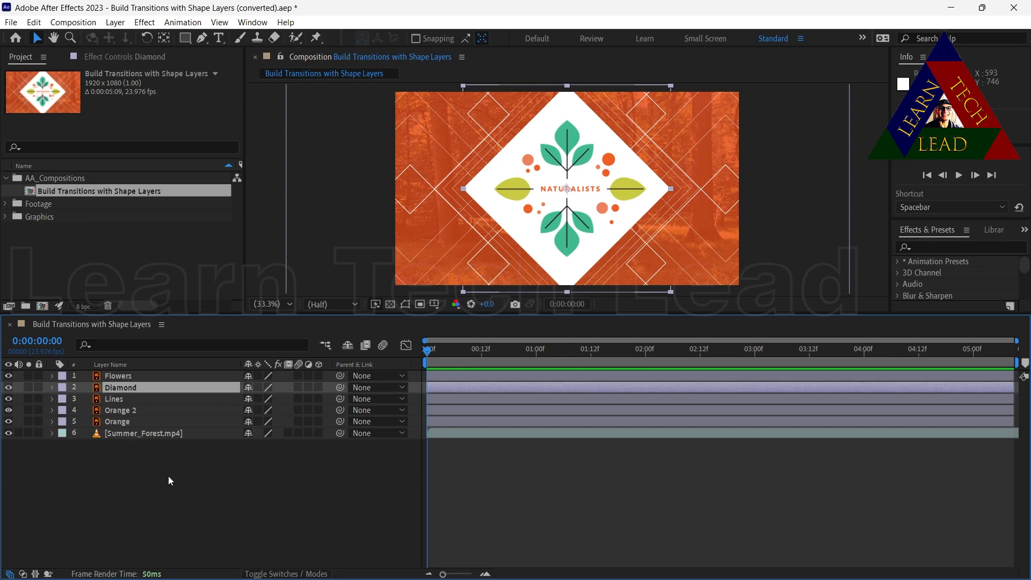
right_click(111, 388)
left_click(75, 468)
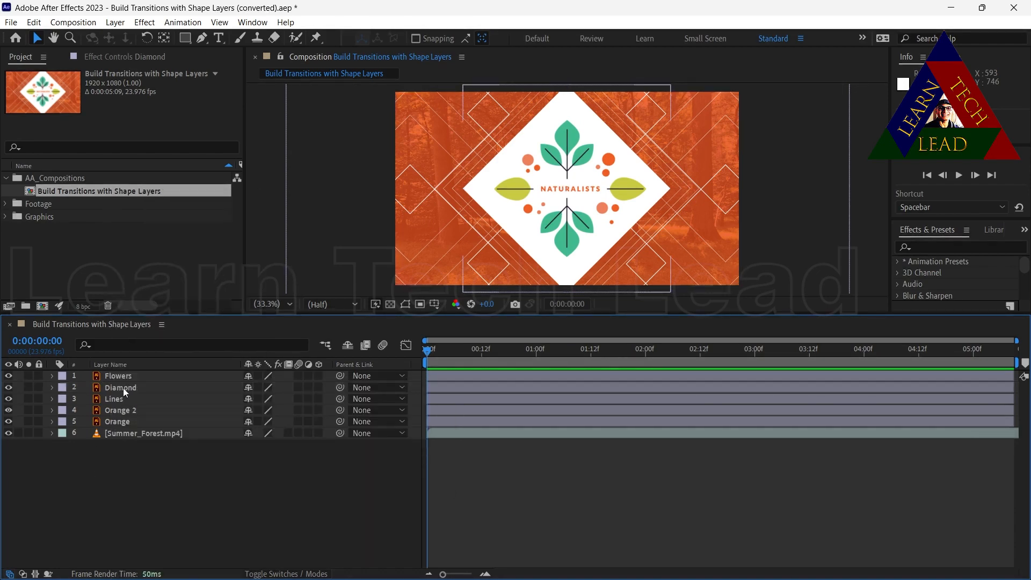
Step: Create shapes from the Diamond vector layer
left_click(124, 387)
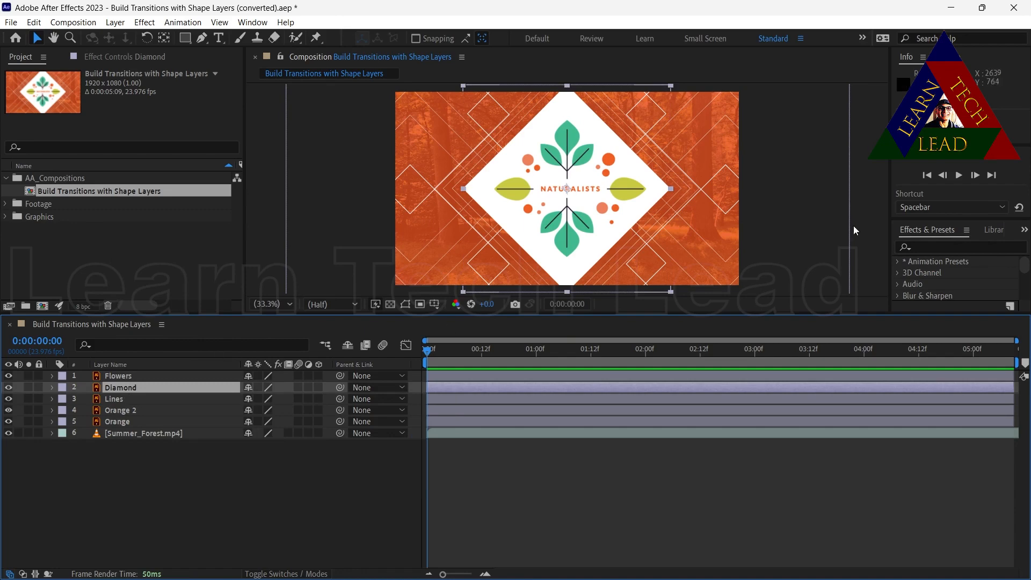
right_click(121, 385)
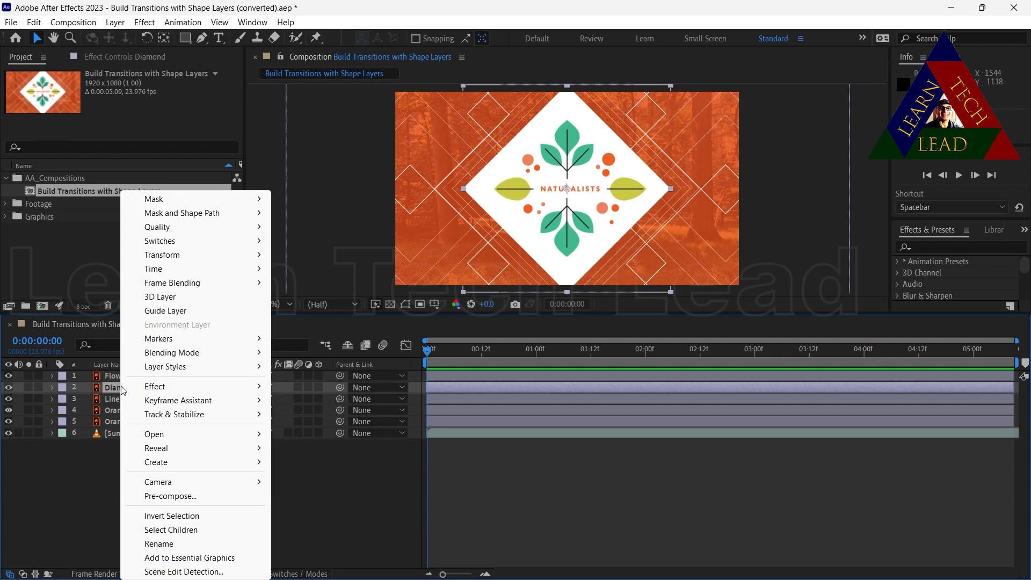
mouse_move(167, 462)
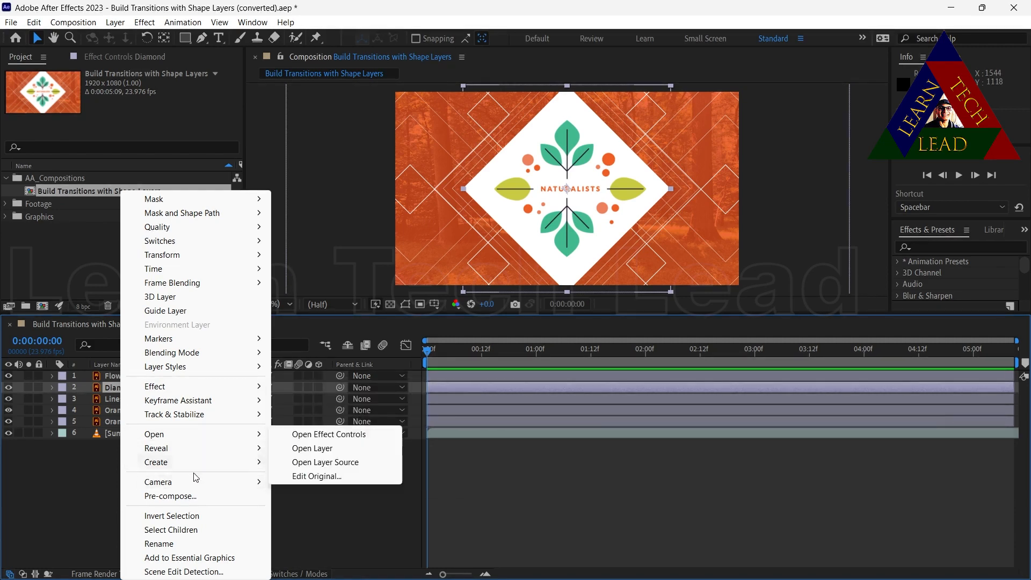
mouse_move(198, 464)
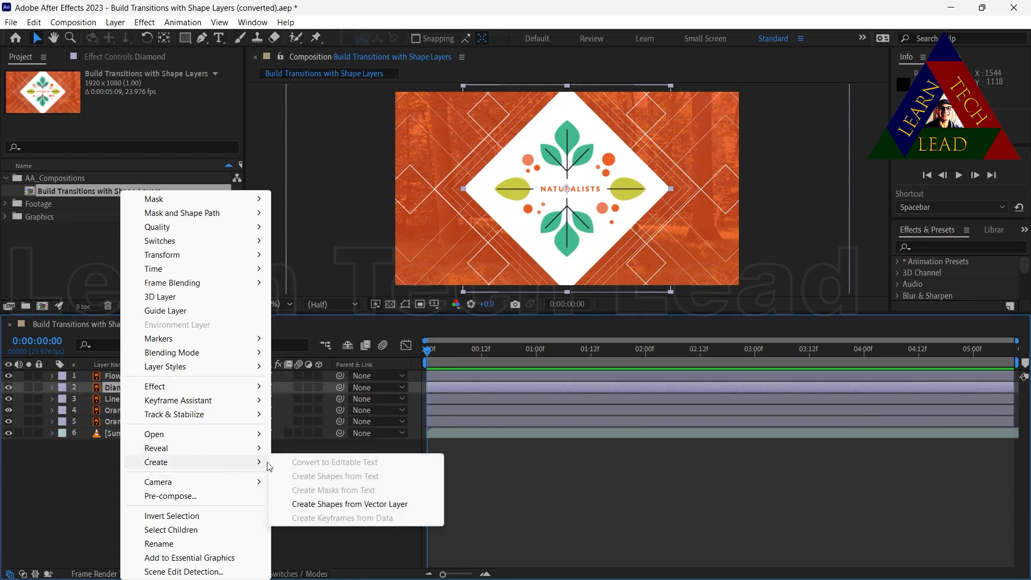
left_click(343, 505)
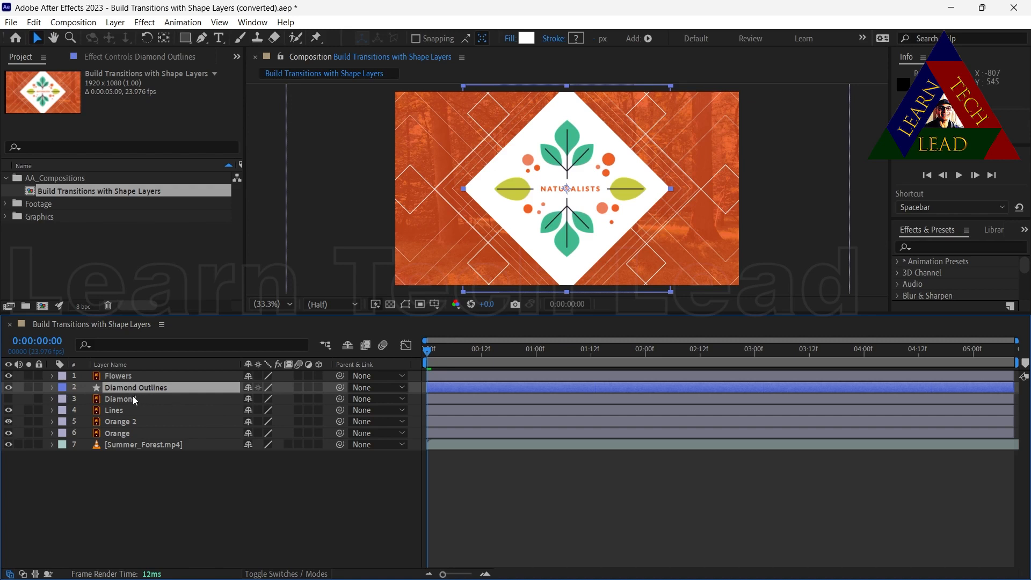
Step: Inspect the Diamond Outlines layer's contents and transform properties, and add a Repeater to the shape layer
left_click(52, 388)
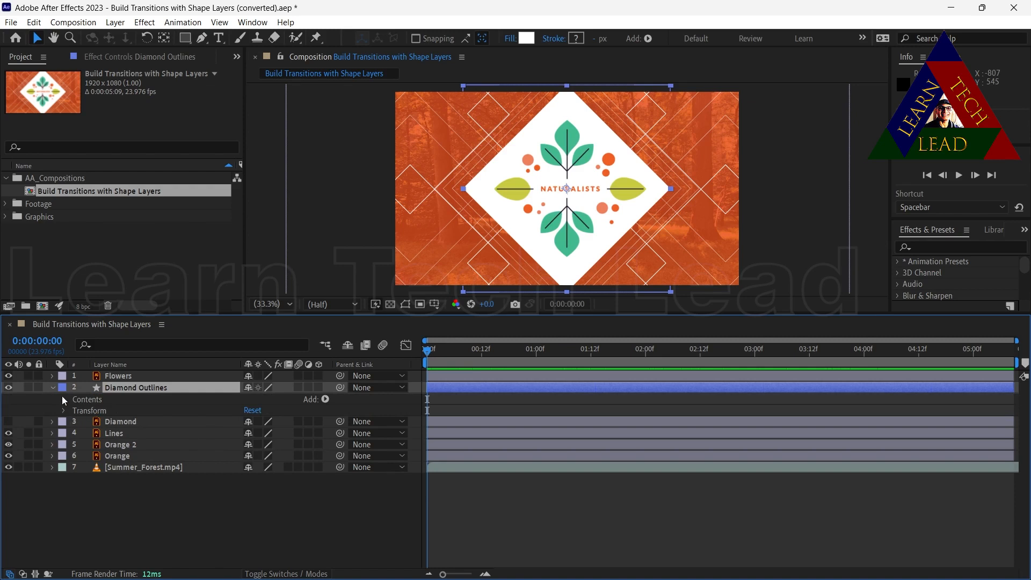
left_click(63, 398)
left_click(64, 422)
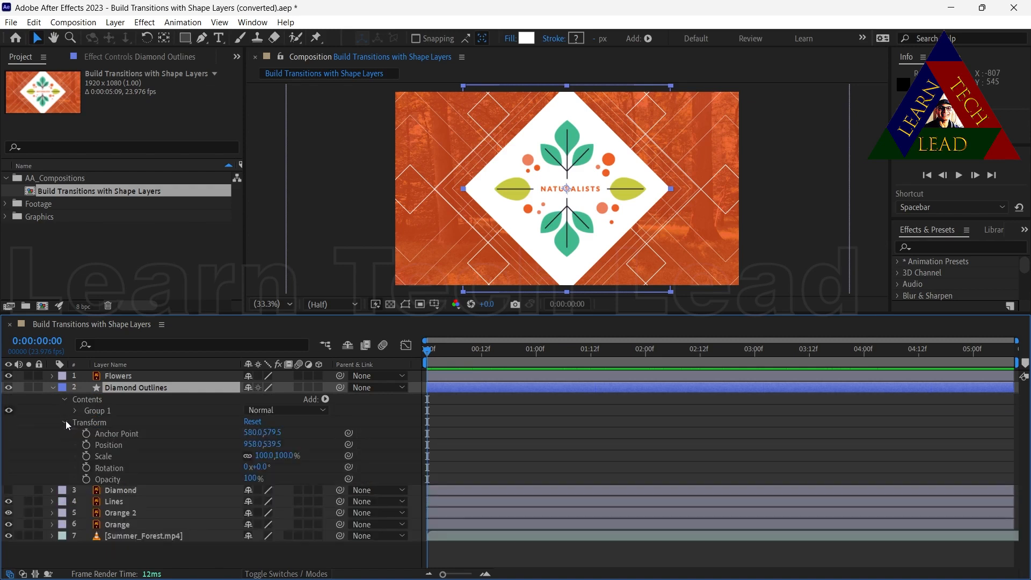
left_click(64, 422)
left_click(65, 400)
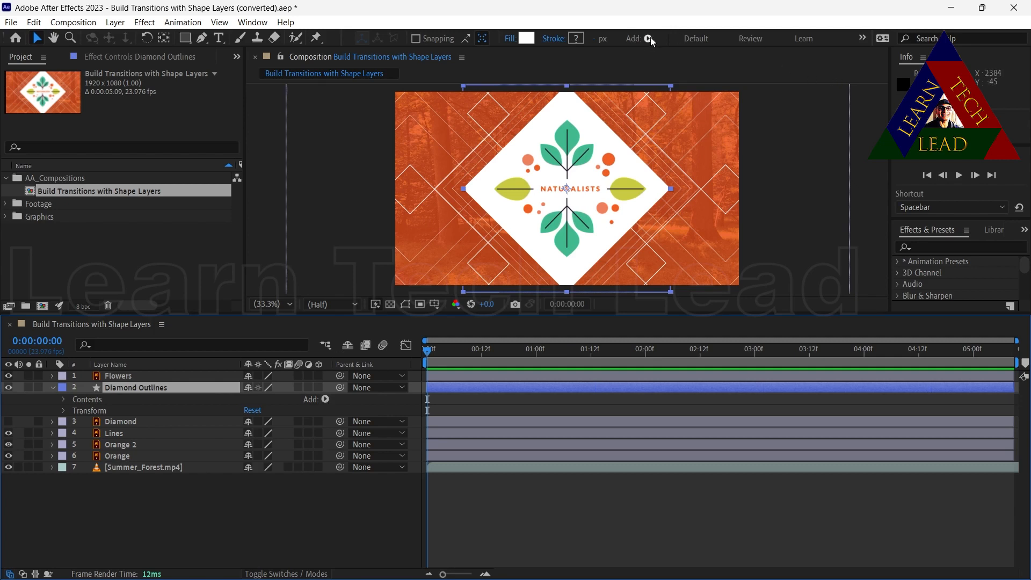
left_click(325, 398)
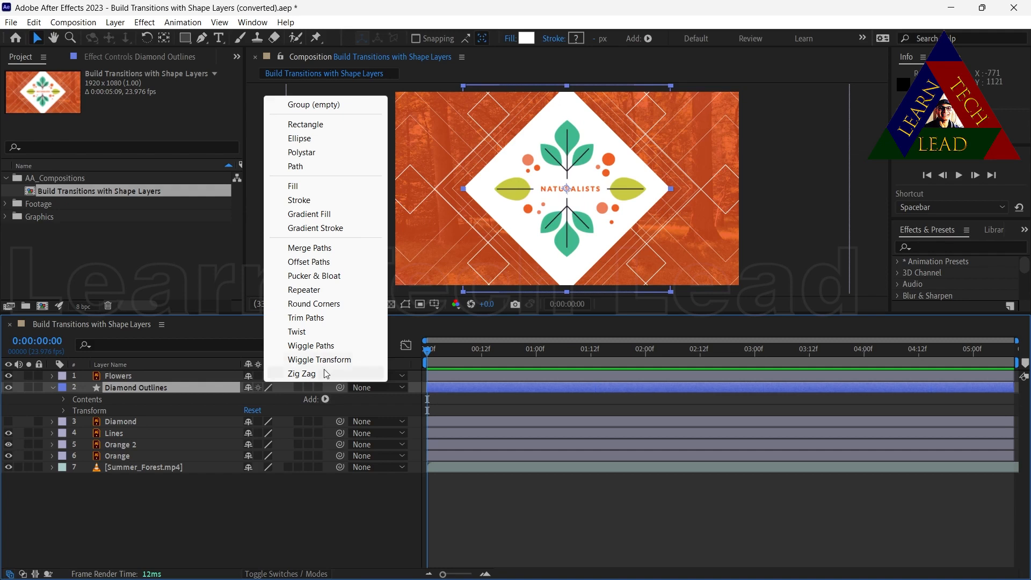
left_click(304, 290)
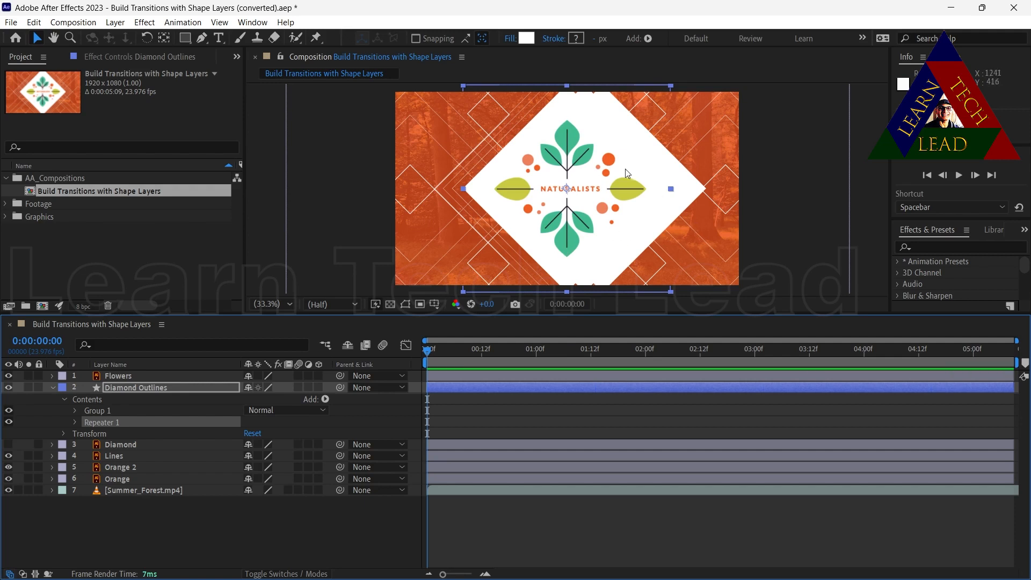
Step: Set the diamond Repeater's Start Opacity to 50% and End Opacity to 0% in its transform settings
left_click(75, 422)
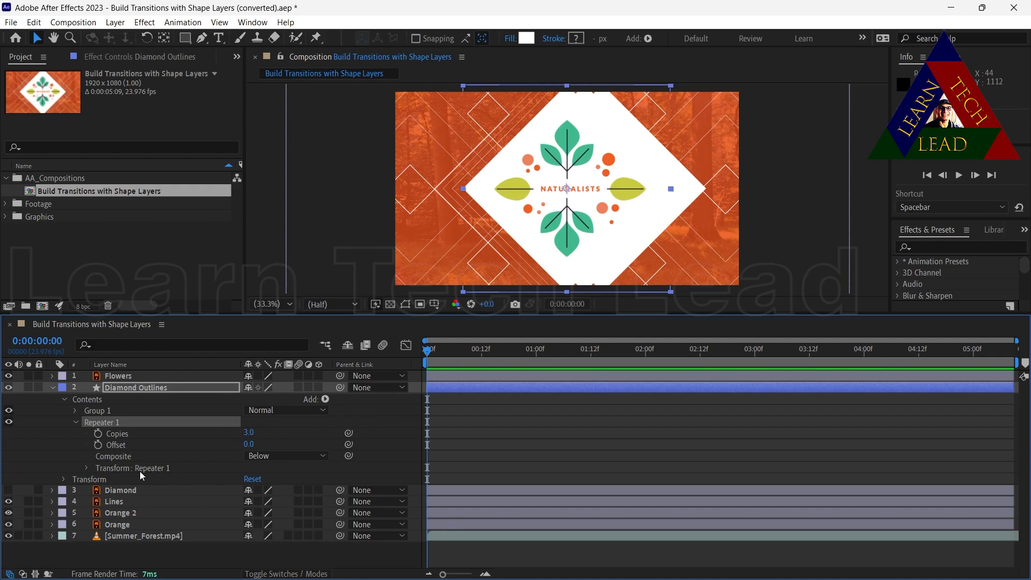
left_click(84, 467)
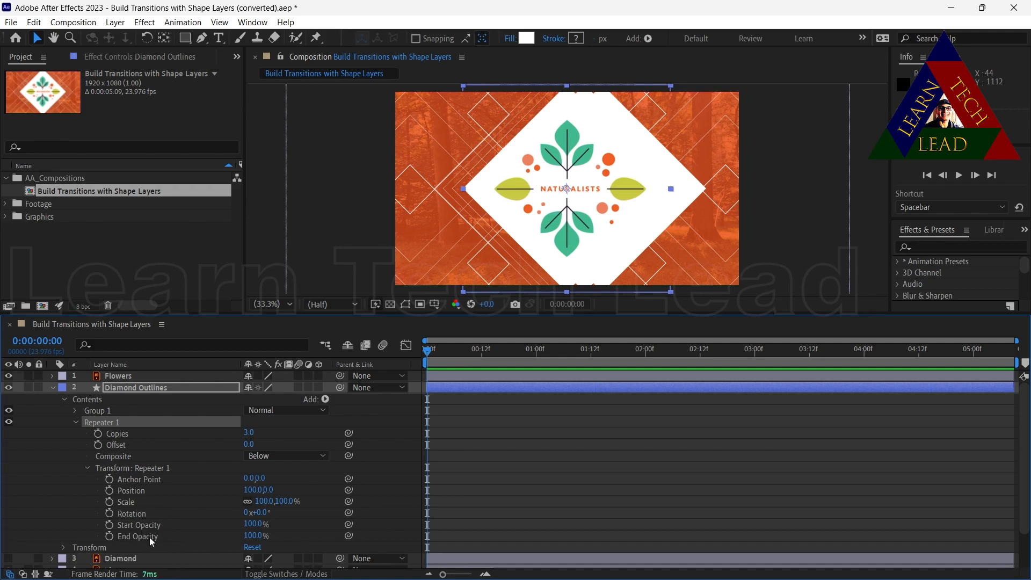
left_click(253, 524)
type("50")
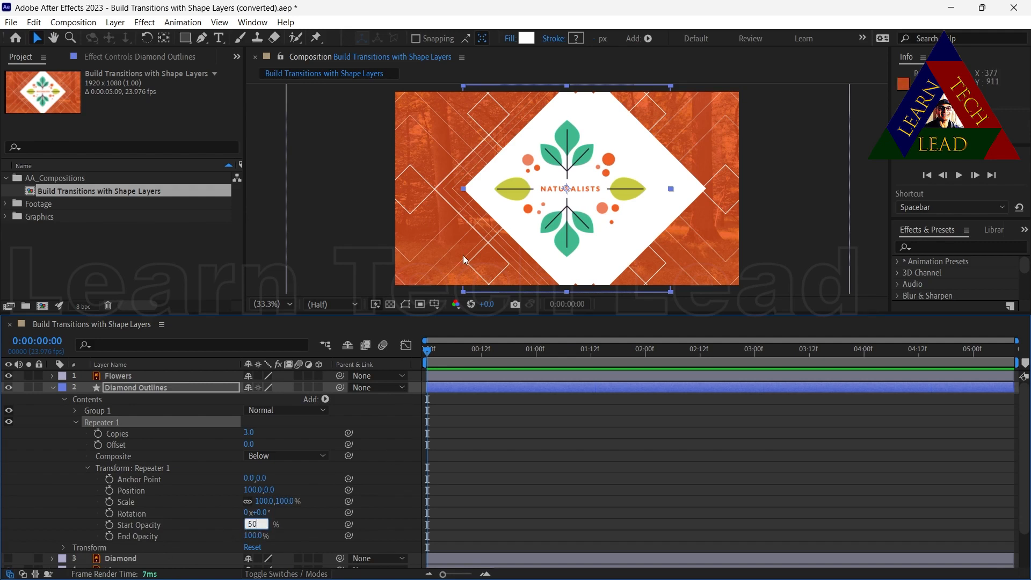
key("Return")
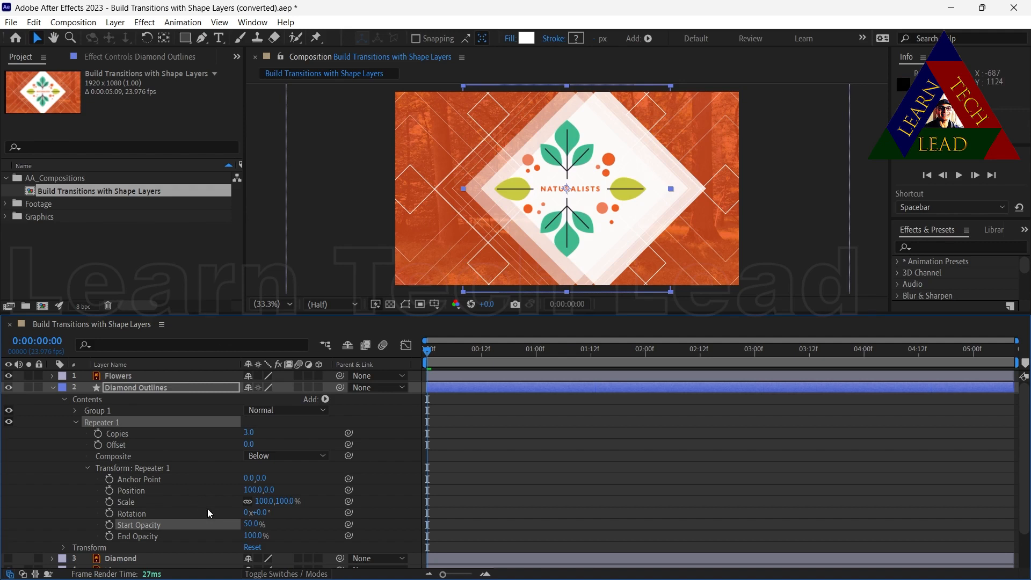
left_click(255, 536)
type("0")
key("Return")
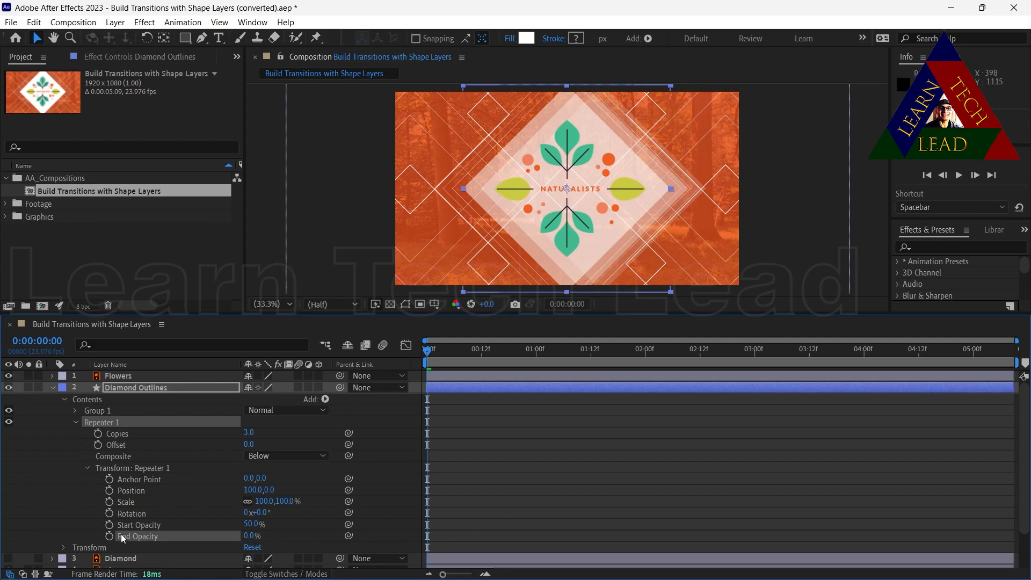
left_click(87, 468)
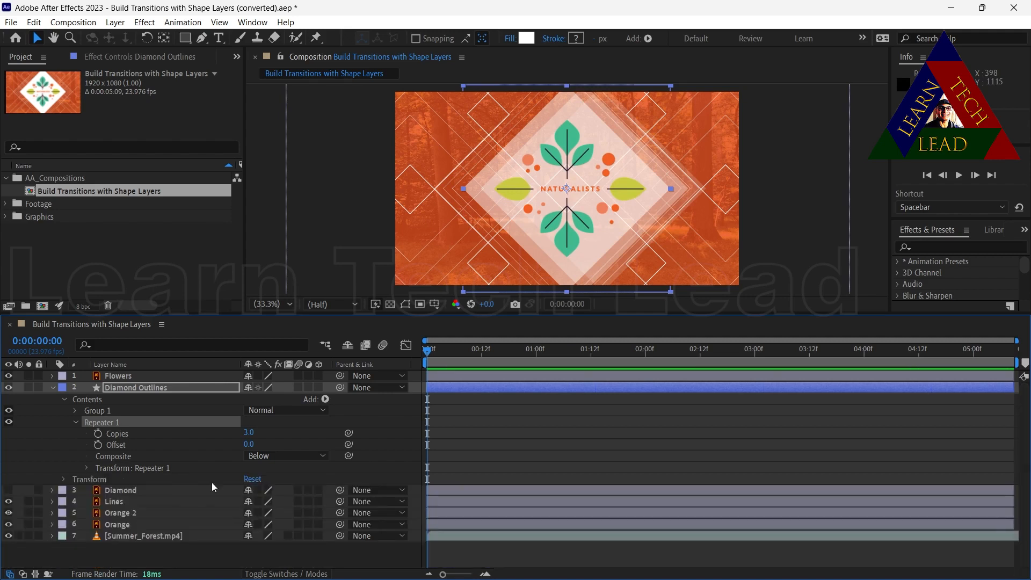
Step: Set the diamond Repeater's number of copies to 15
left_click(250, 432)
type("15")
key("Return")
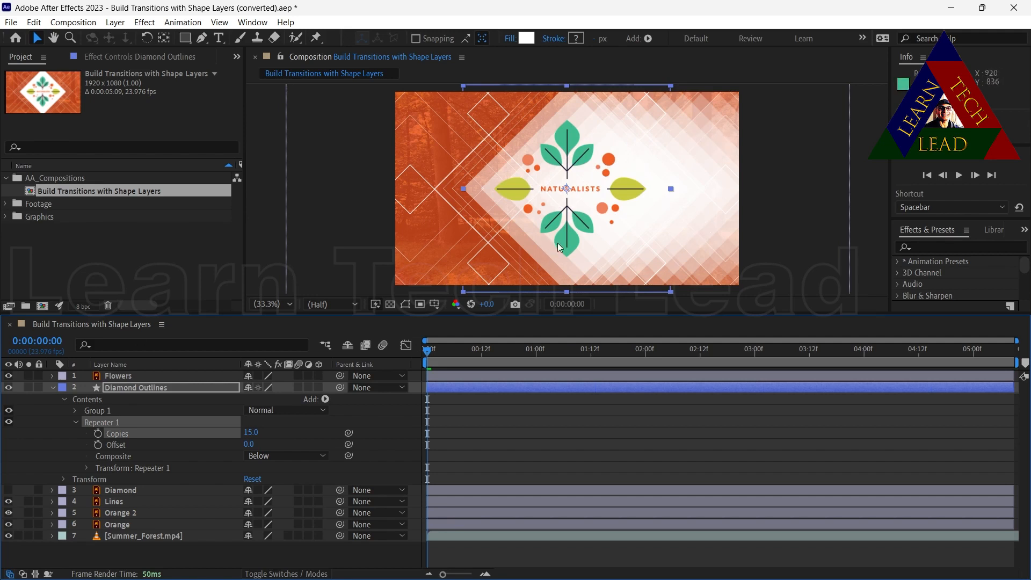
Step: Nudge the Diamond Outlines layer to a position of about 940, 554.5, leaving its Position property without keyframes
left_click(63, 398)
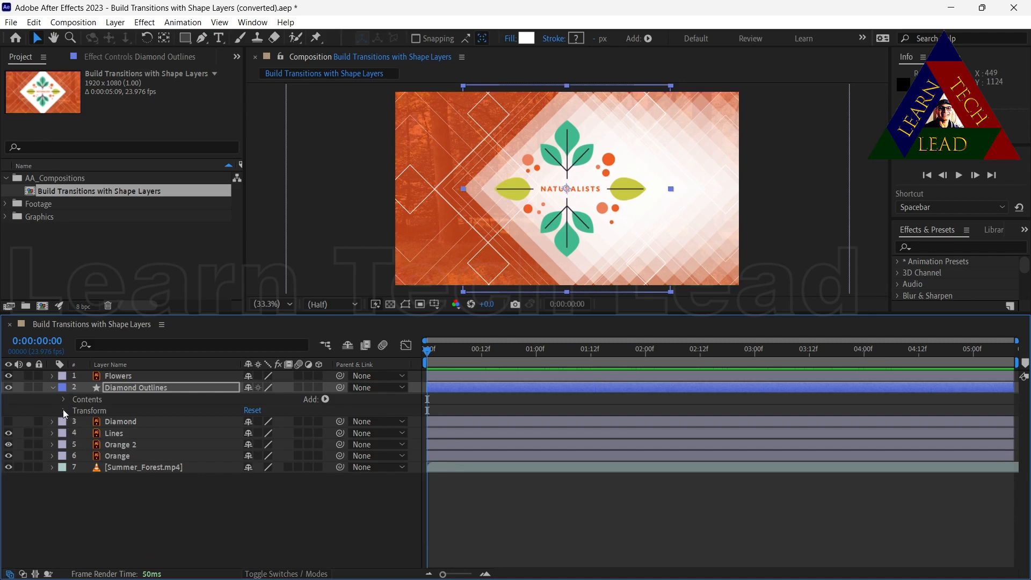
left_click(64, 410)
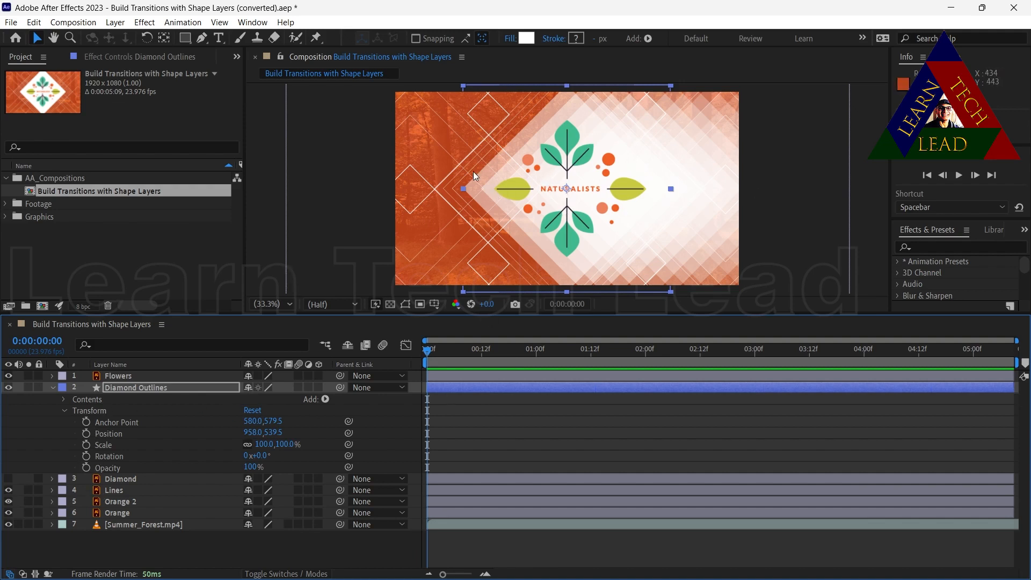
left_click(491, 180)
mouse_move(494, 181)
left_mouse_down()
mouse_move(532, 182)
mouse_move(484, 185)
left_mouse_up()
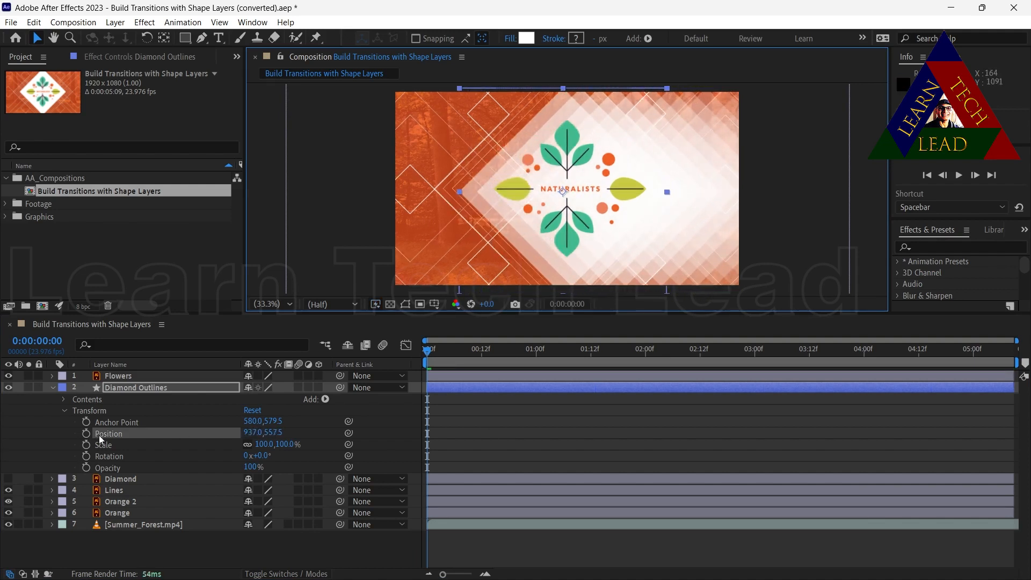
left_click(84, 435)
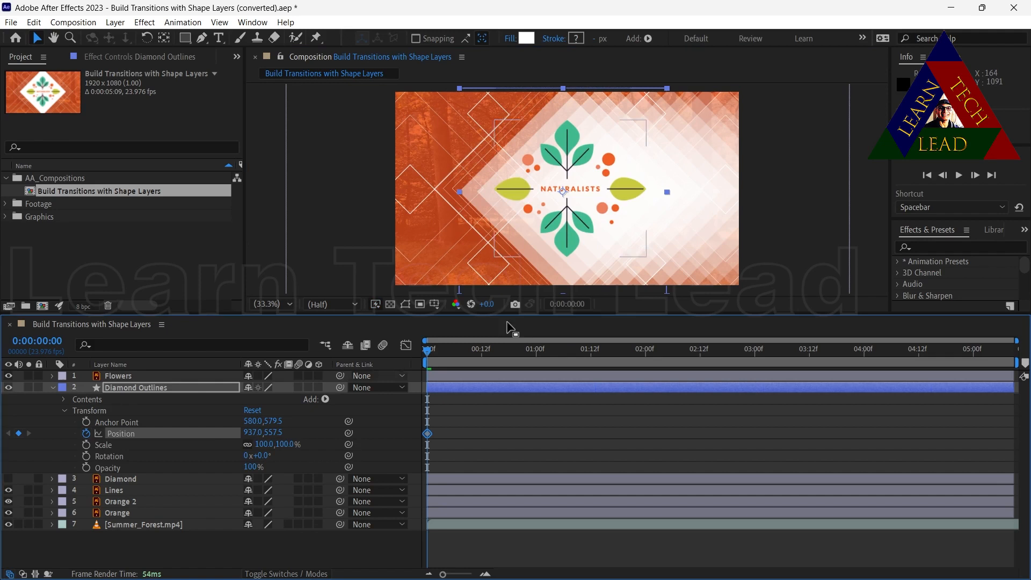
left_click(480, 195)
left_click_drag(479, 192, 480, 192)
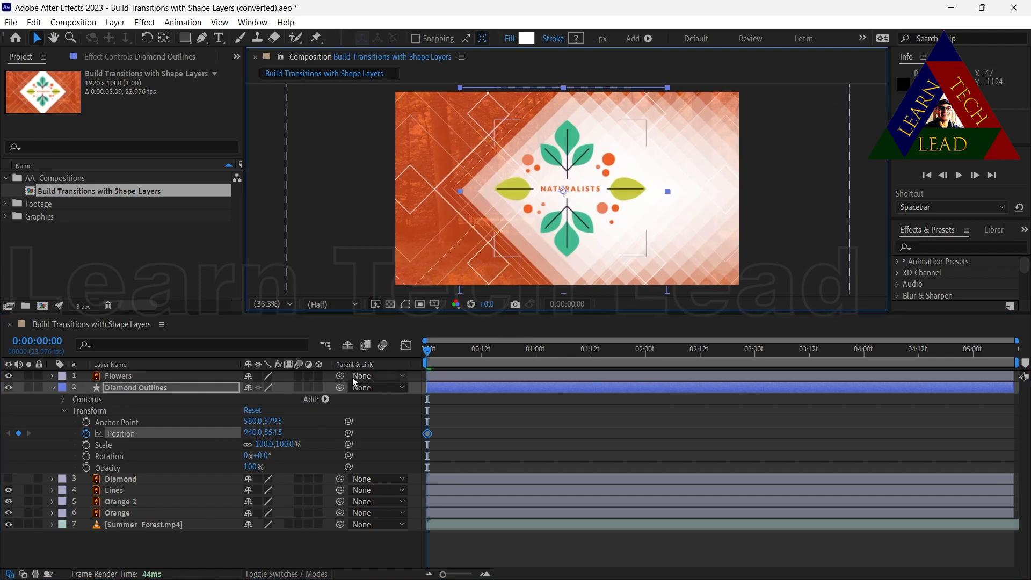
left_click(87, 433)
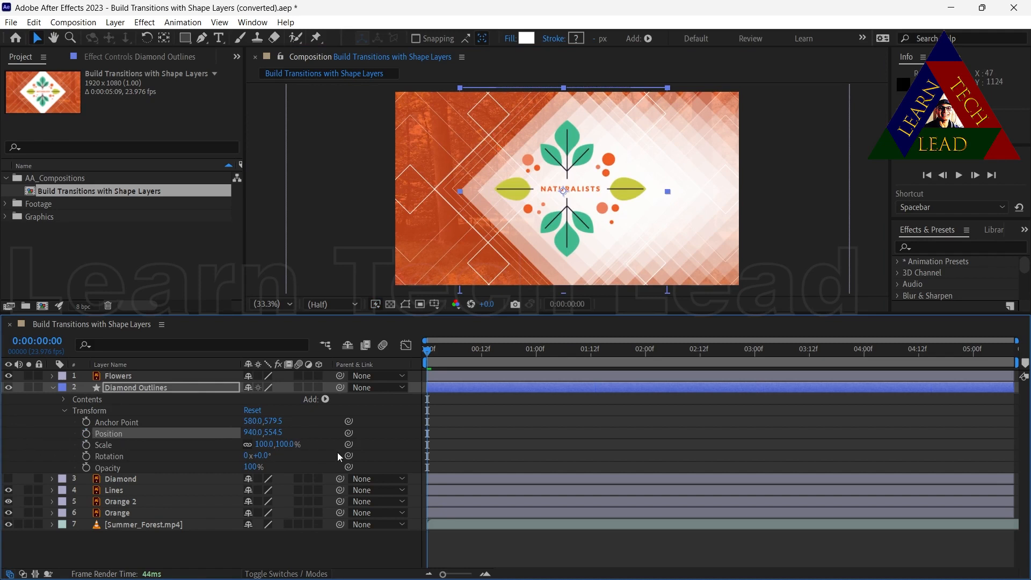
left_click(64, 410)
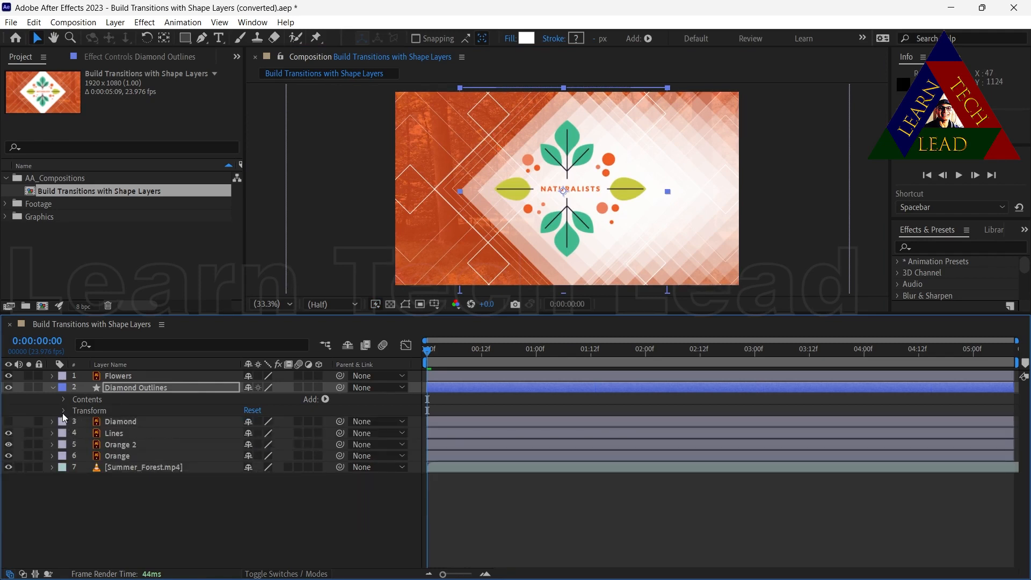
Step: Keyframe the diamond Repeater's Offset from 16 at the start of the composition to -27 at 2 seconds
left_click(63, 399)
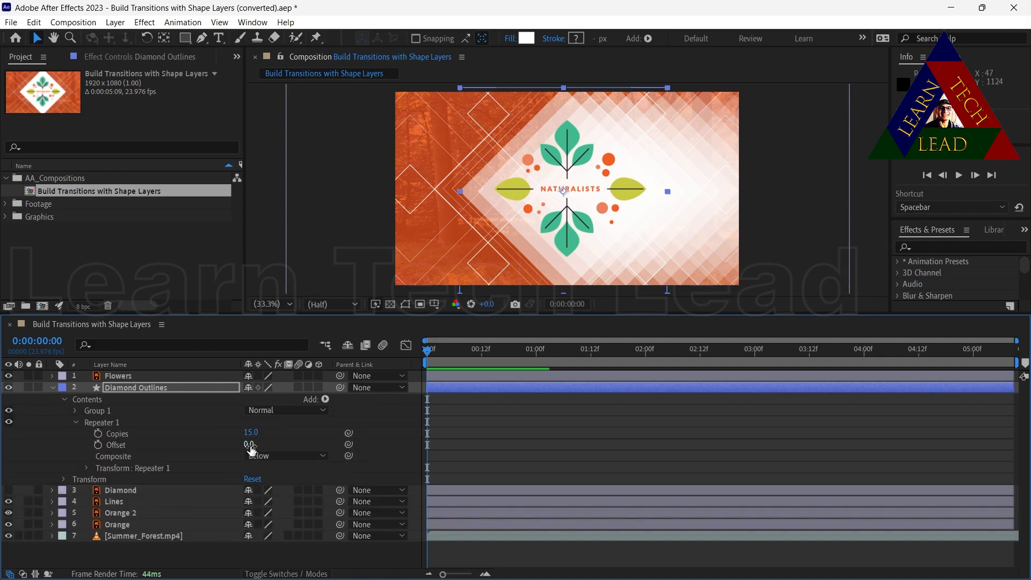
left_click(98, 446)
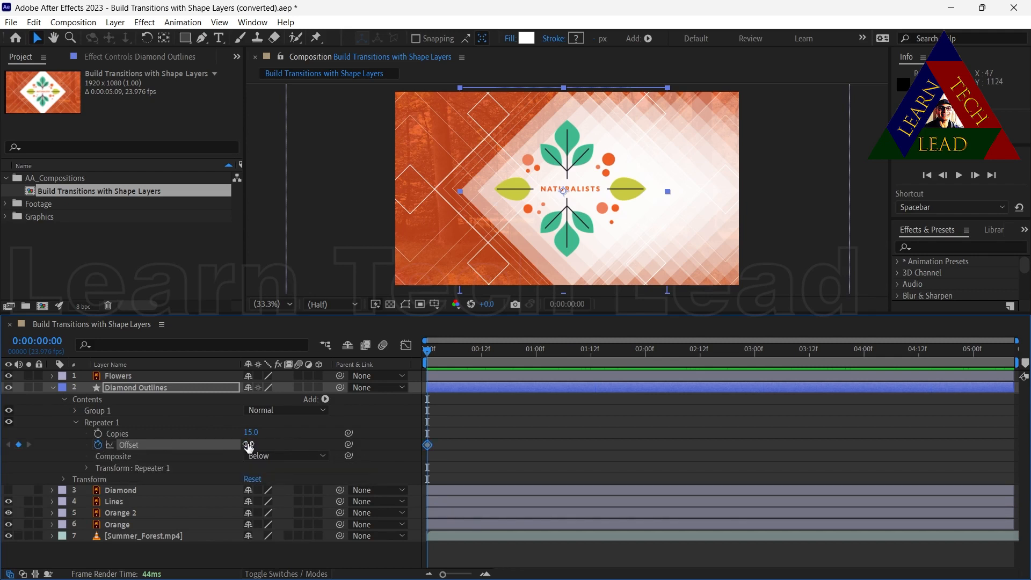
mouse_move(250, 447)
left_mouse_down()
mouse_move(272, 446)
mouse_move(261, 445)
left_mouse_up()
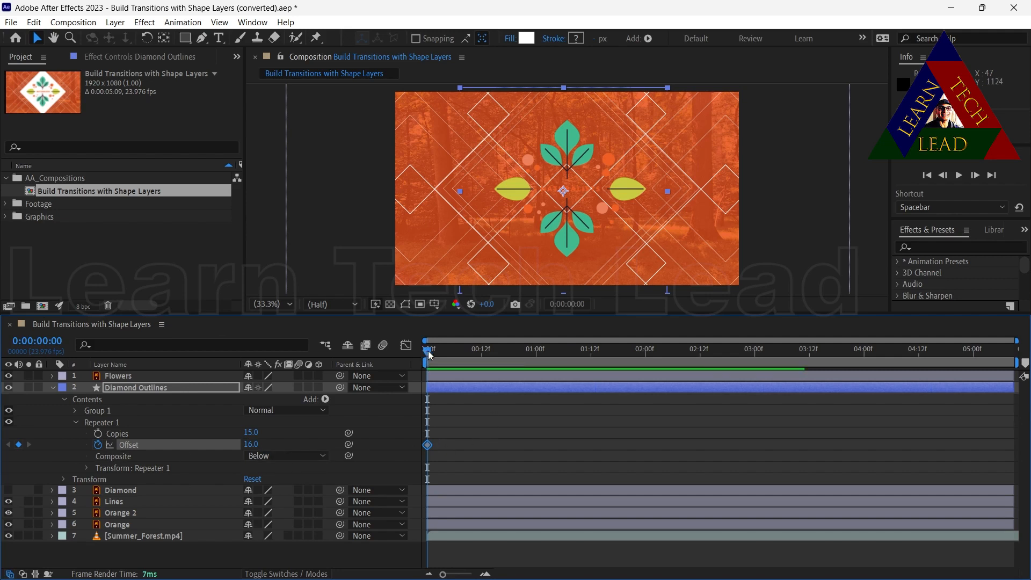
left_click_drag(428, 352, 647, 366)
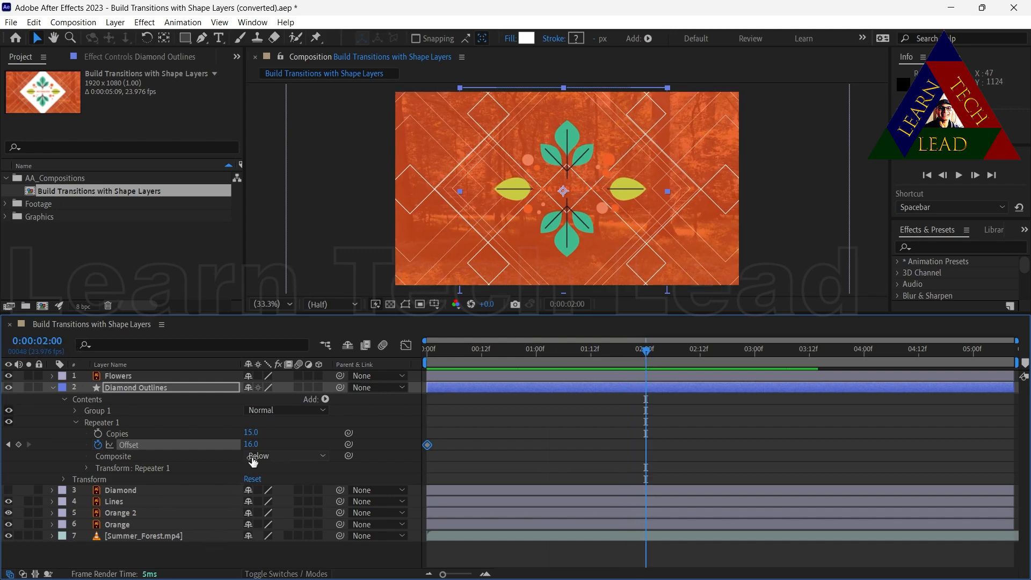
left_click_drag(248, 443, 220, 441)
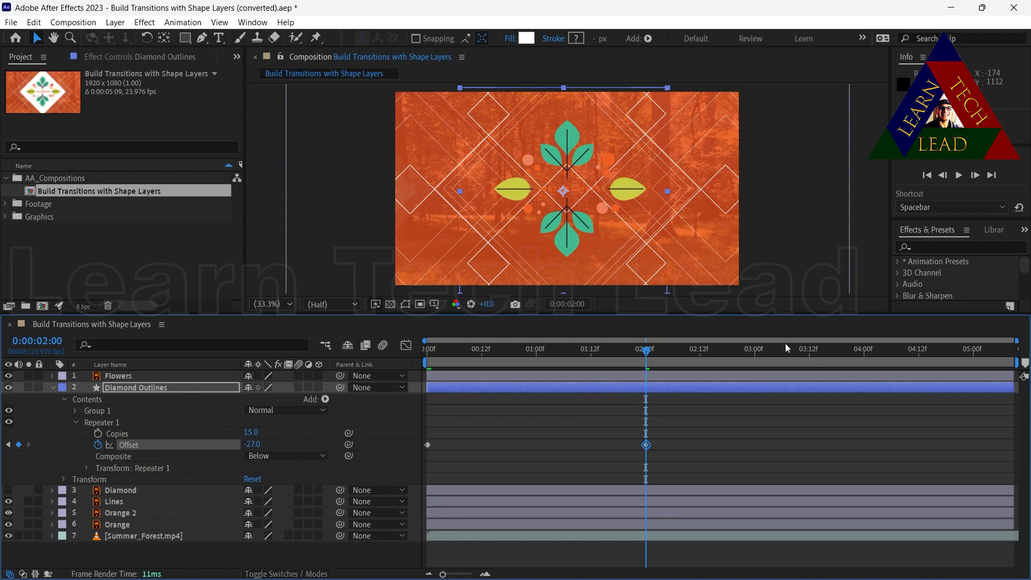
Step: Play back the Repeater Offset animation from the start and scrub through the frames where the diamonds cover the logo
key("Home")
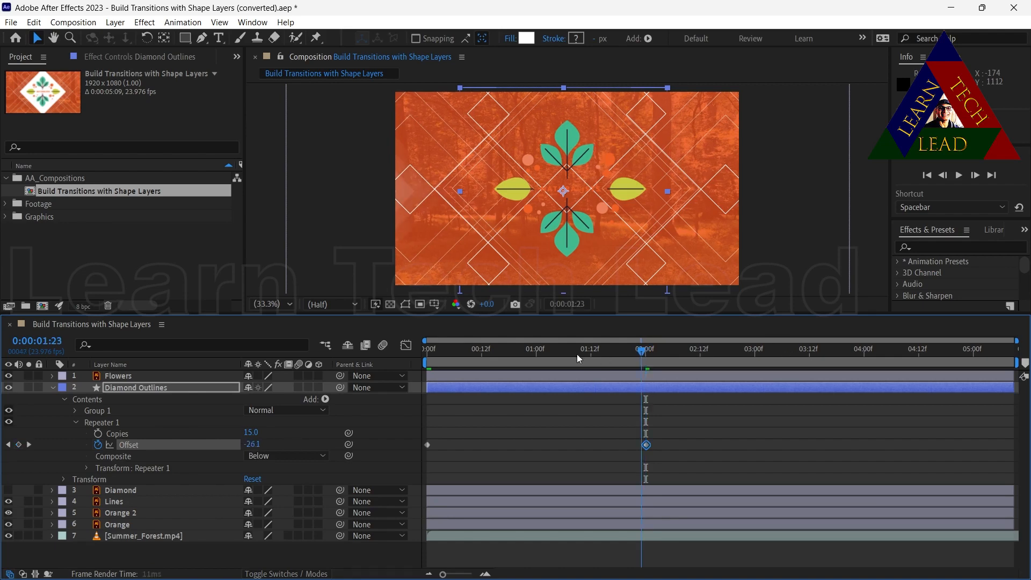
key("space")
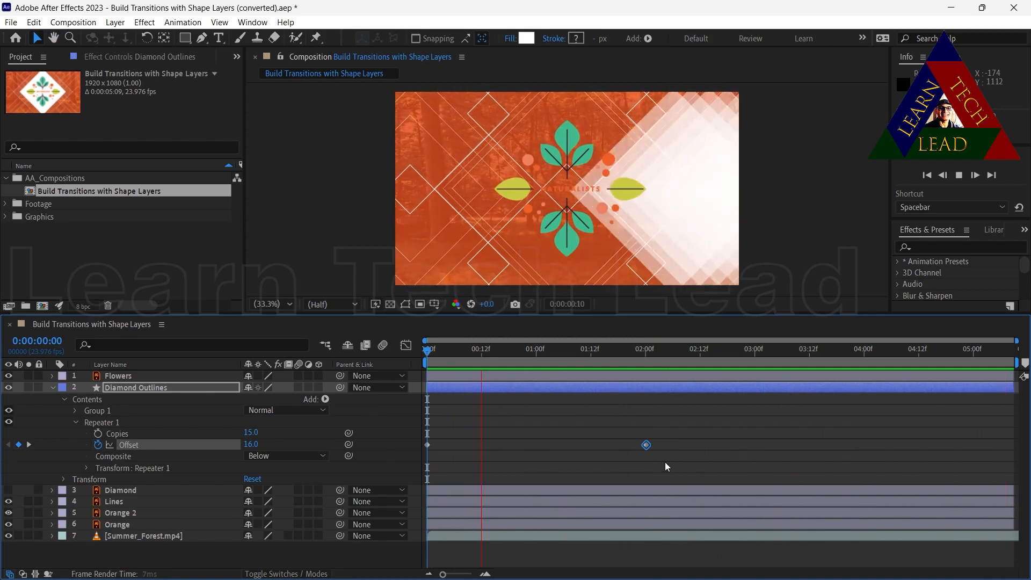
key("space")
left_click_drag(540, 352, 501, 351)
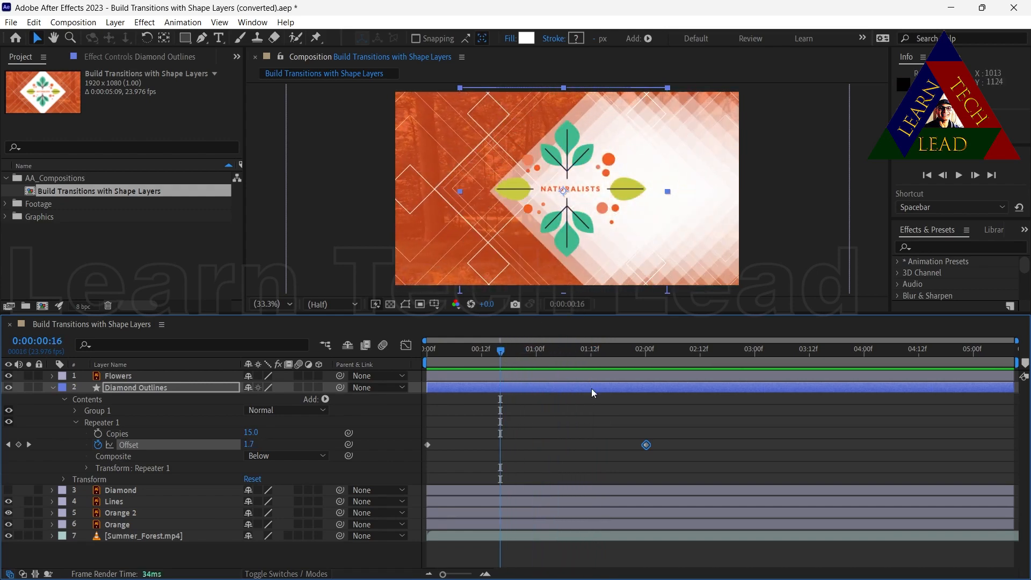
mouse_move(501, 350)
left_mouse_down()
mouse_move(631, 360)
mouse_move(464, 362)
mouse_move(539, 363)
mouse_move(501, 361)
left_mouse_up()
left_click_drag(501, 351, 387, 349)
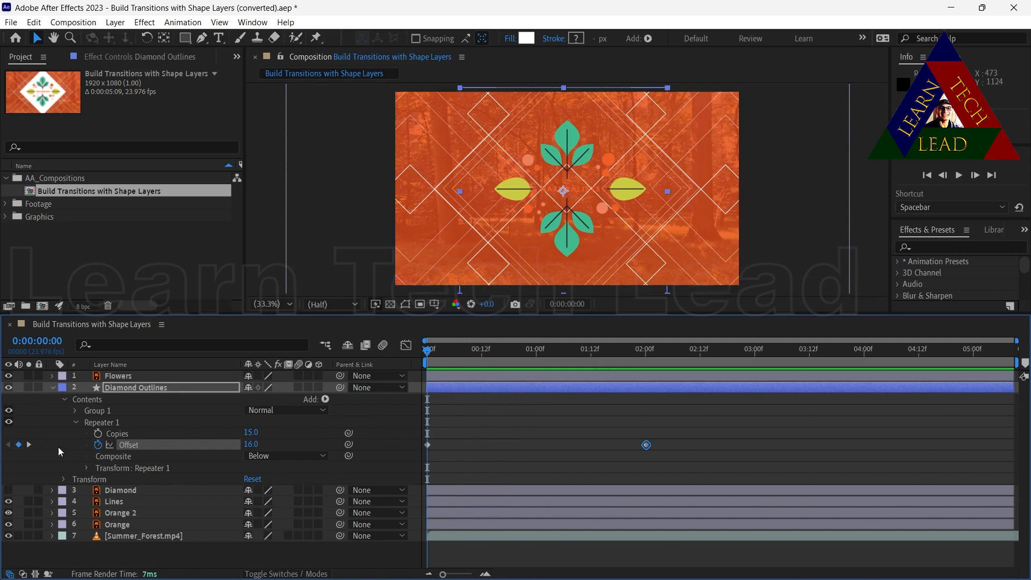
Step: Collapse the Diamond Outlines layer and make the original Diamond layer visible
left_click(50, 388)
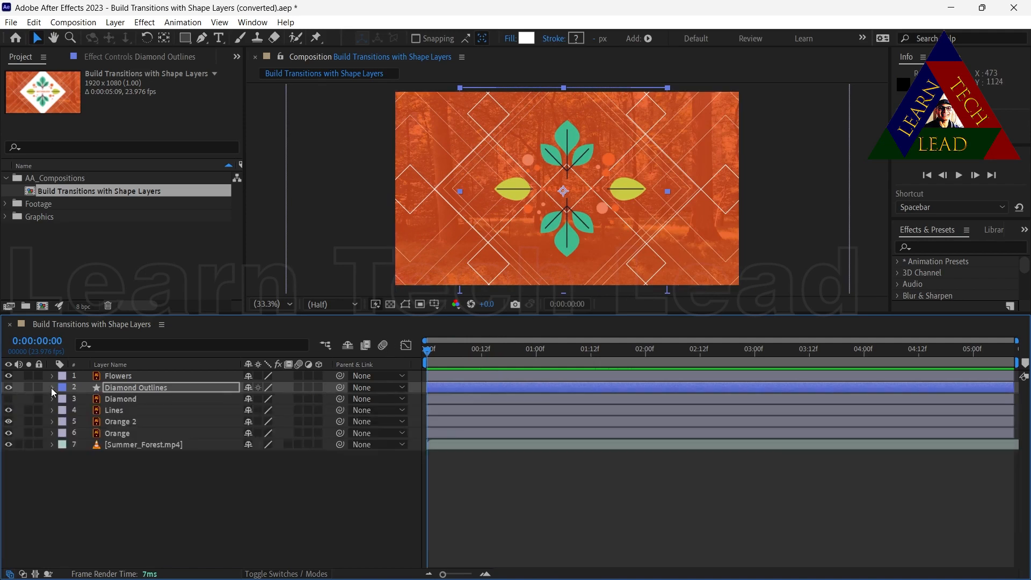
left_click(7, 398)
left_click(8, 398)
left_click(8, 398)
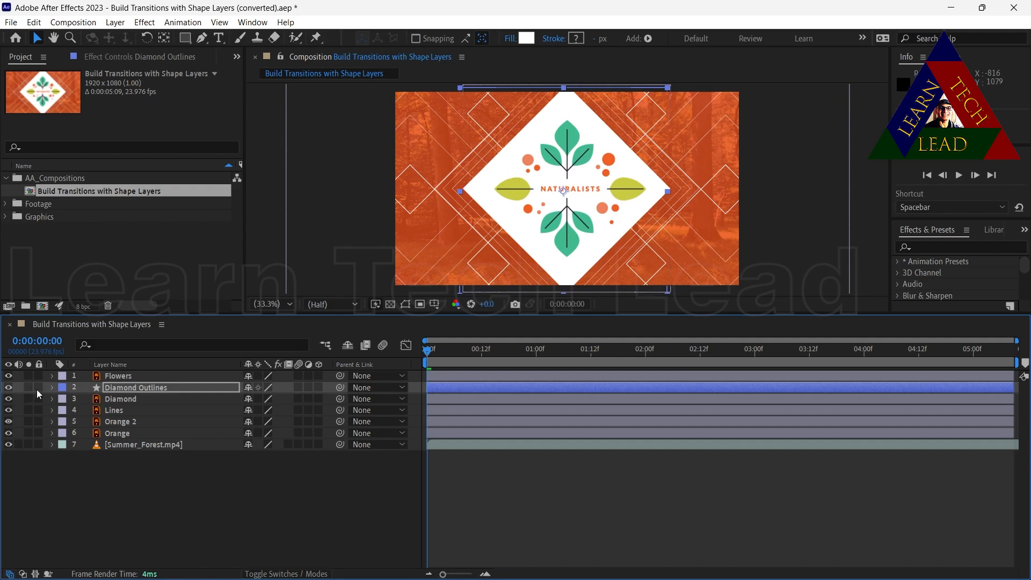
Step: Trim the starts of the Flowers and Diamond layers to 0:00:00:17, when the repeated diamonds cover the logo area
left_click(8, 376)
left_click(8, 376)
left_click_drag(428, 351, 508, 367)
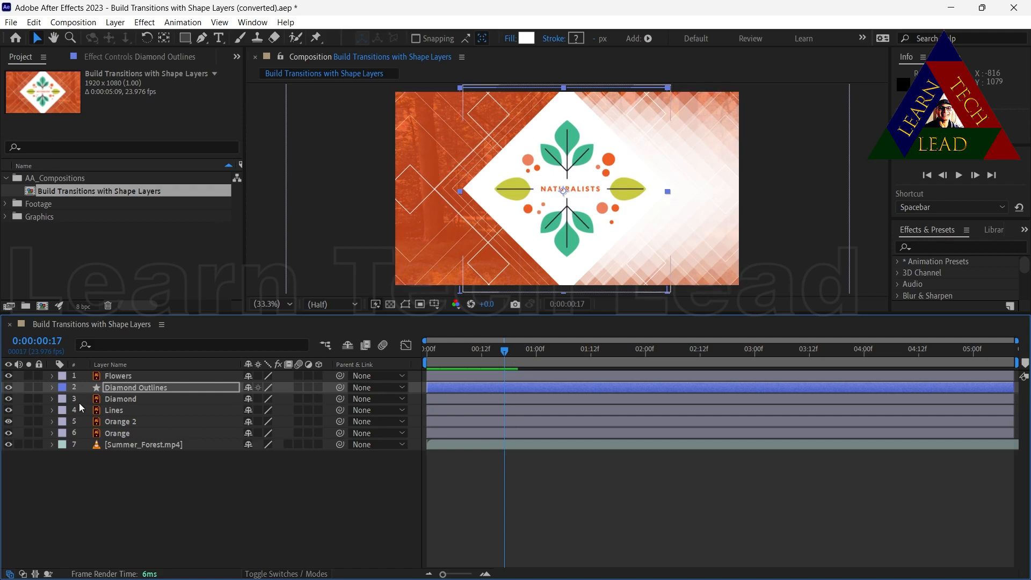
left_click(118, 398)
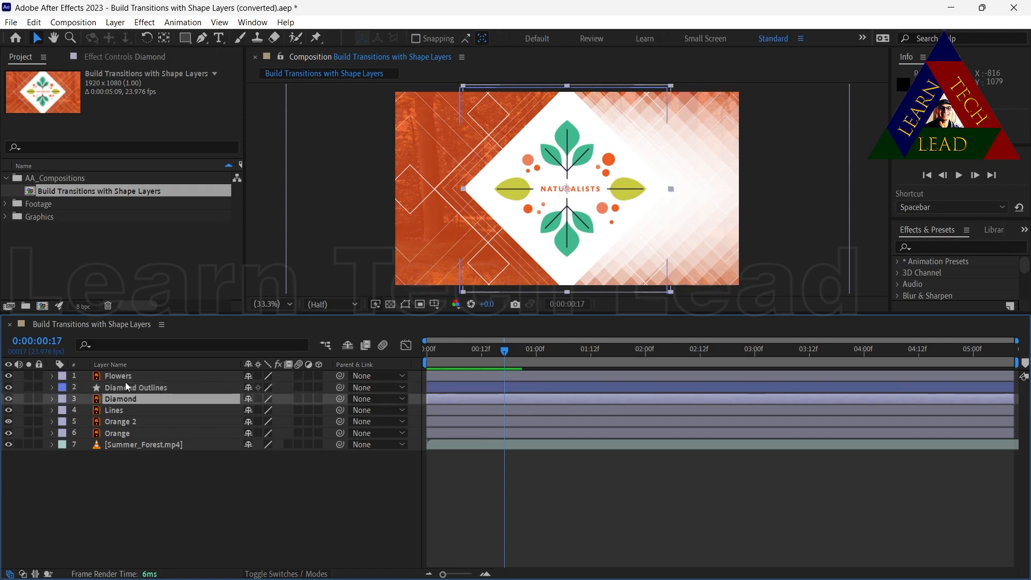
left_click(121, 375, "ctrl")
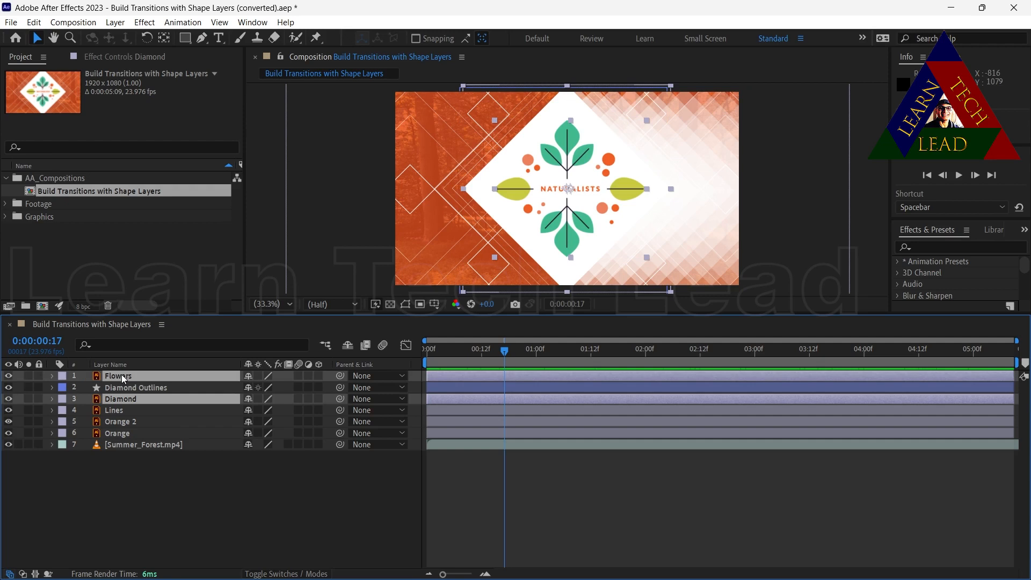
key("alt+bracketleft")
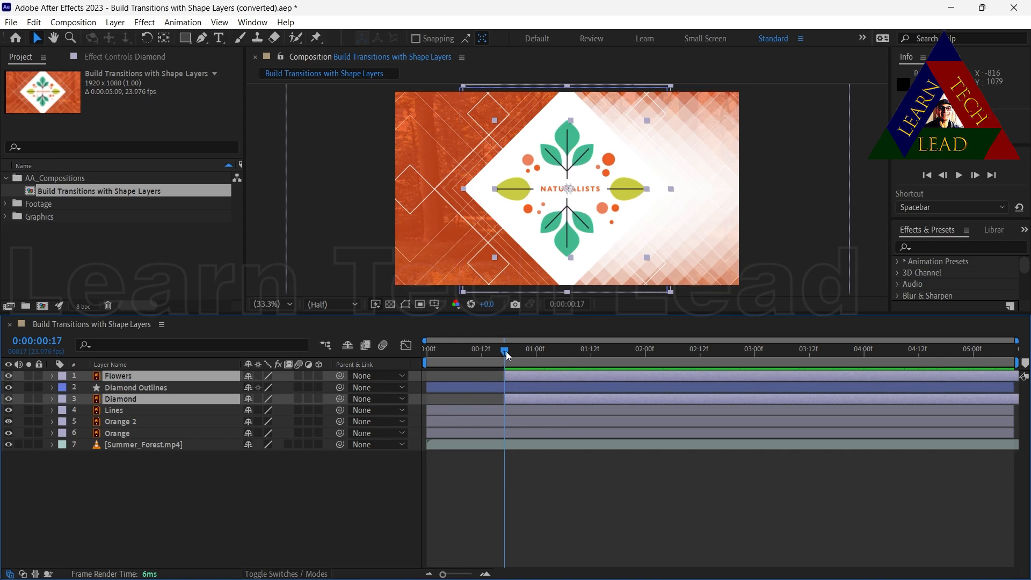
Step: Preview the finished diamond transition from the first frame, checking how the trimmed Flowers and Diamond layers are revealed
left_click_drag(504, 351, 403, 353)
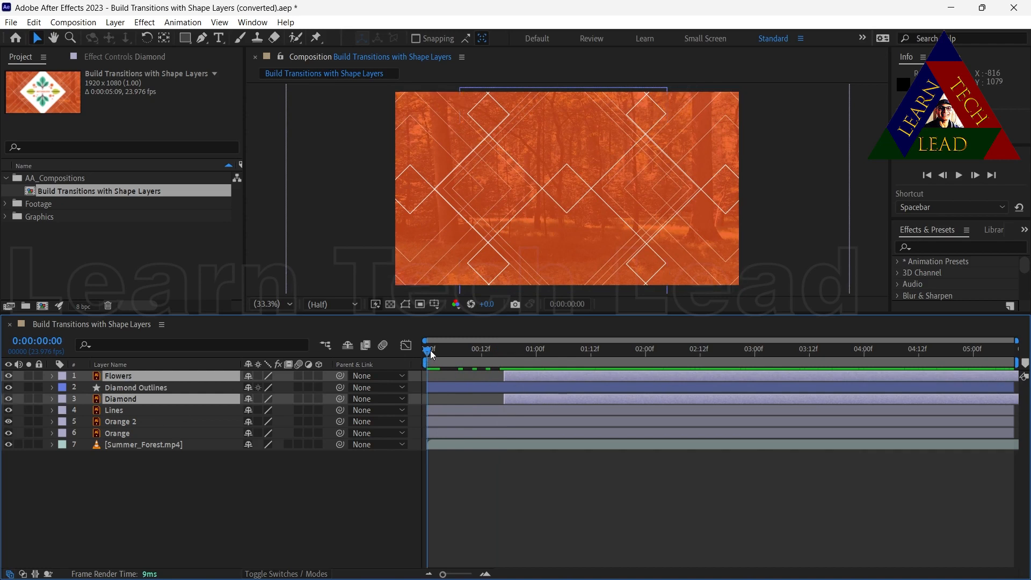
left_click_drag(427, 350, 392, 355)
key("space")
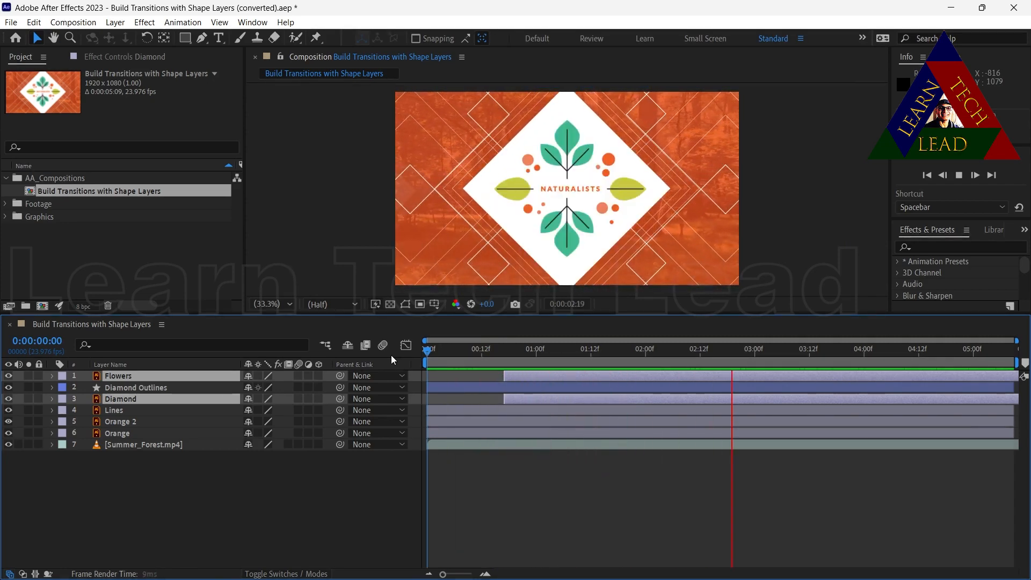
key("space")
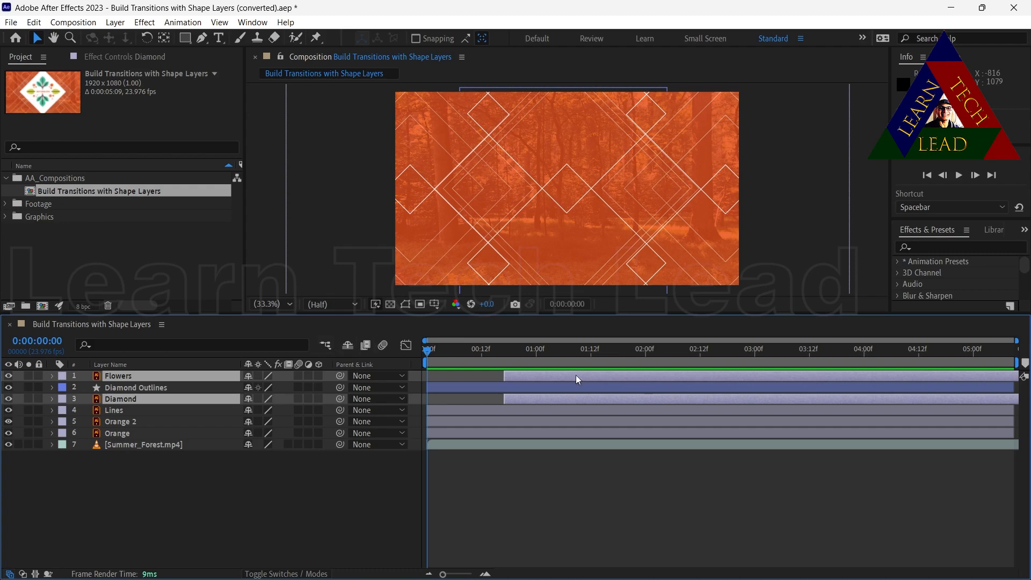
left_click_drag(426, 352, 650, 363)
left_click_drag(513, 364, 353, 354)
Step: Open the project Create Transparency with Layers.aep, discarding changes to the current project and accepting the version conversion
left_click(10, 22)
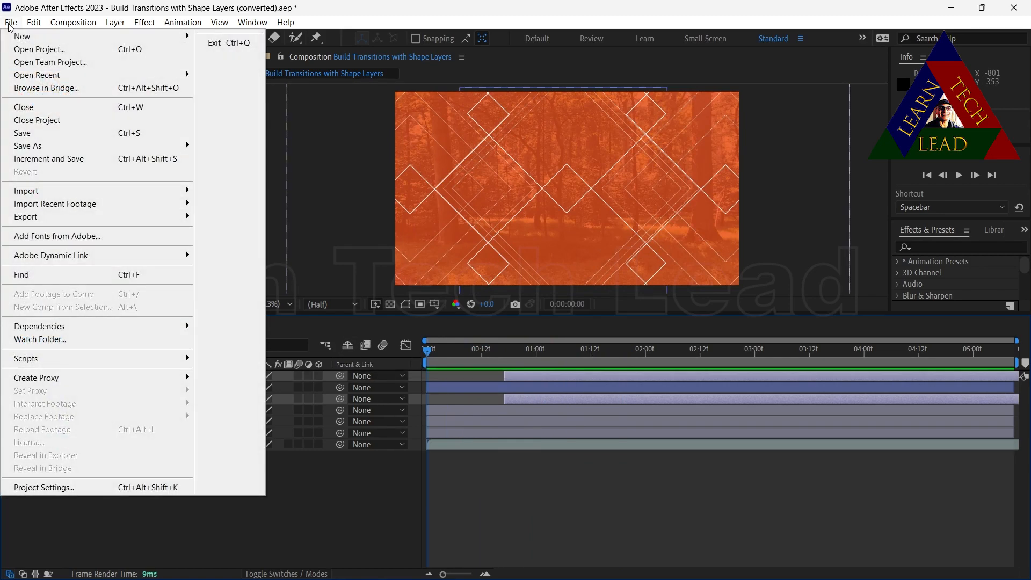
left_click(40, 49)
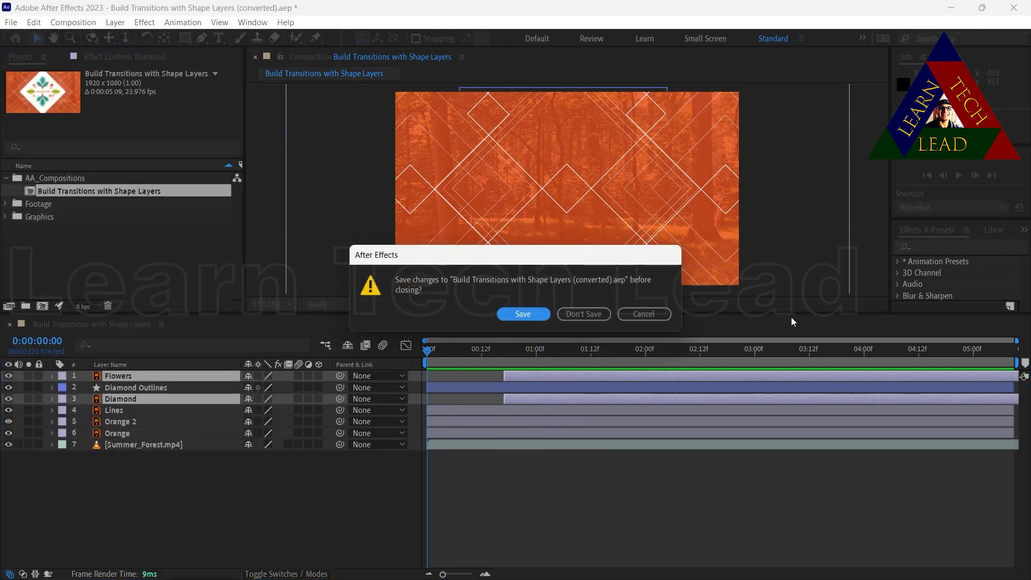
left_click(583, 314)
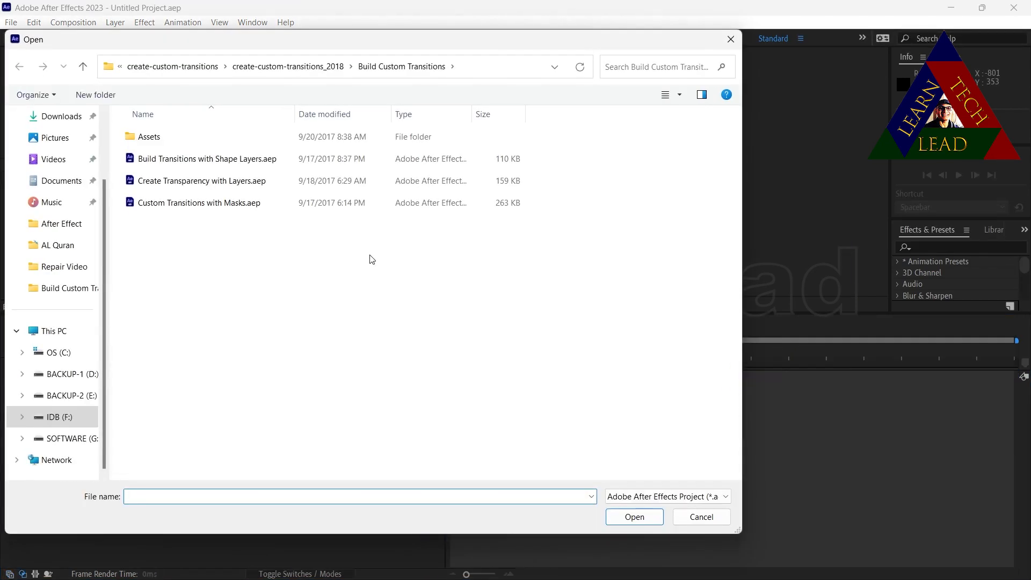
left_click(183, 186)
double_click(183, 186)
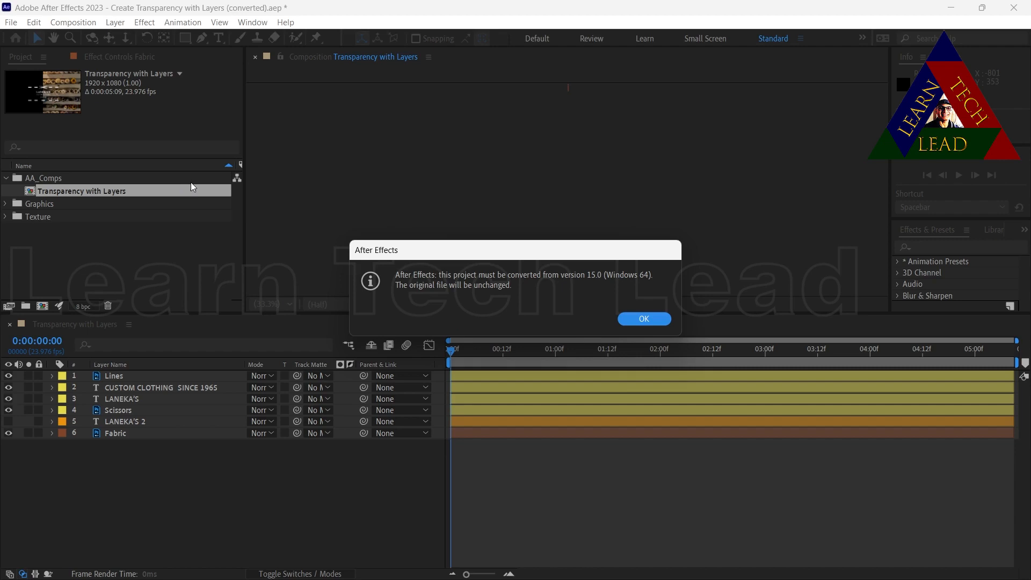
left_click(644, 319)
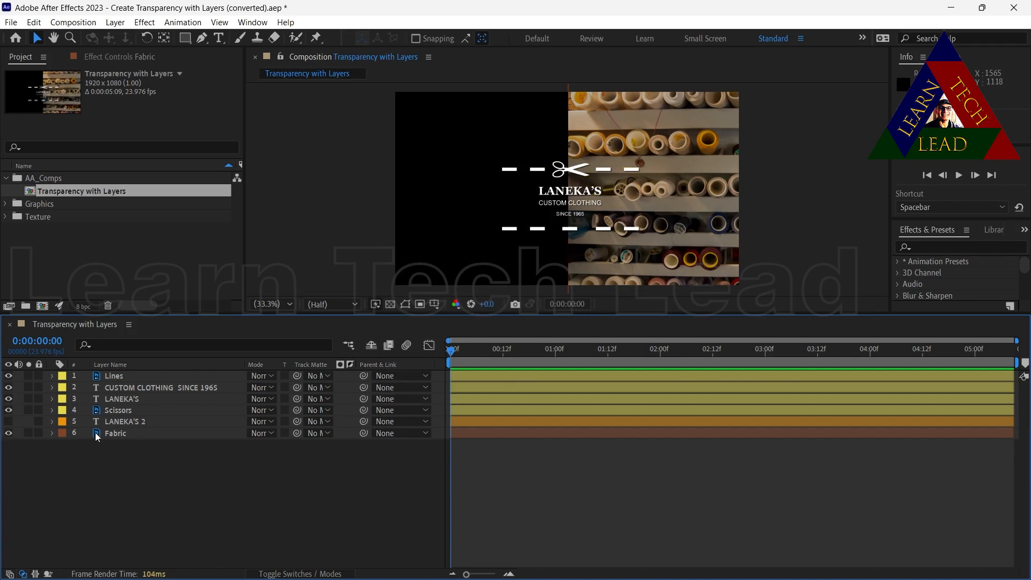
Step: Identify the Fabric layer by toggling its visibility, and move it across the whole frame to a position of about 962, 525
left_click(9, 434)
left_click(10, 434)
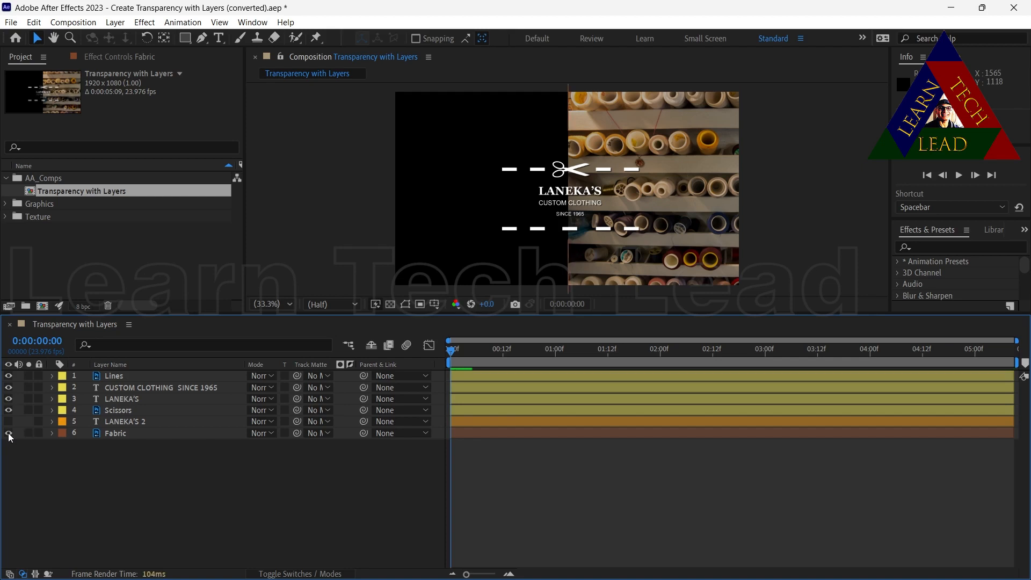
left_click(115, 435)
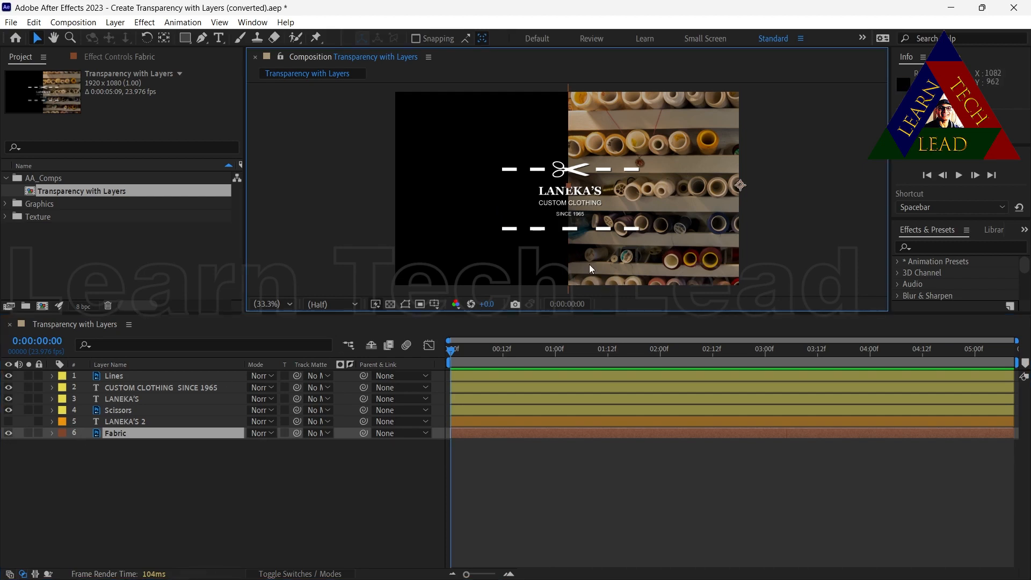
left_click_drag(682, 257, 510, 262)
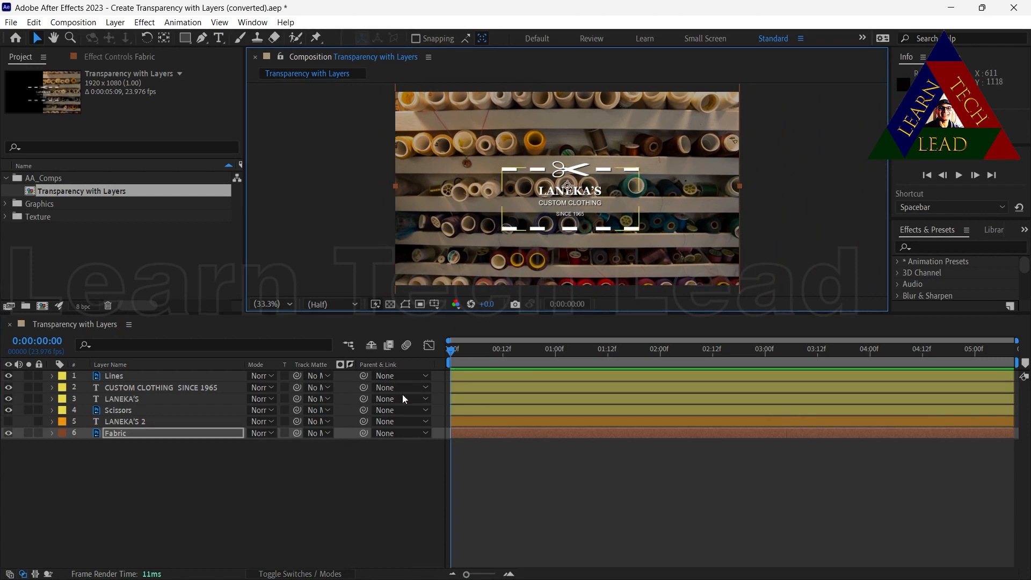
Step: Lower the Fabric layer's opacity to 50% in its transform properties
left_click(53, 435)
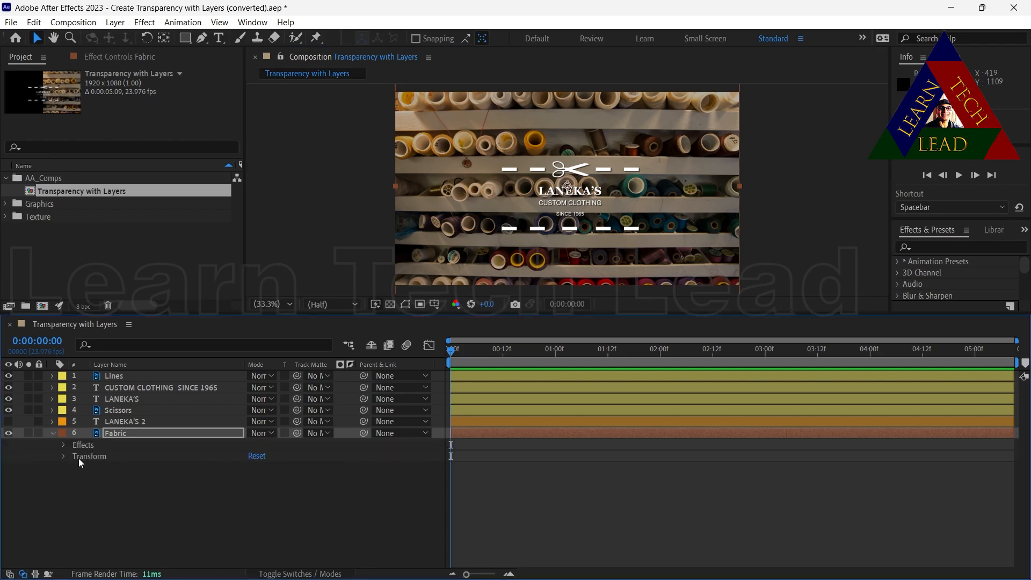
left_click(63, 457)
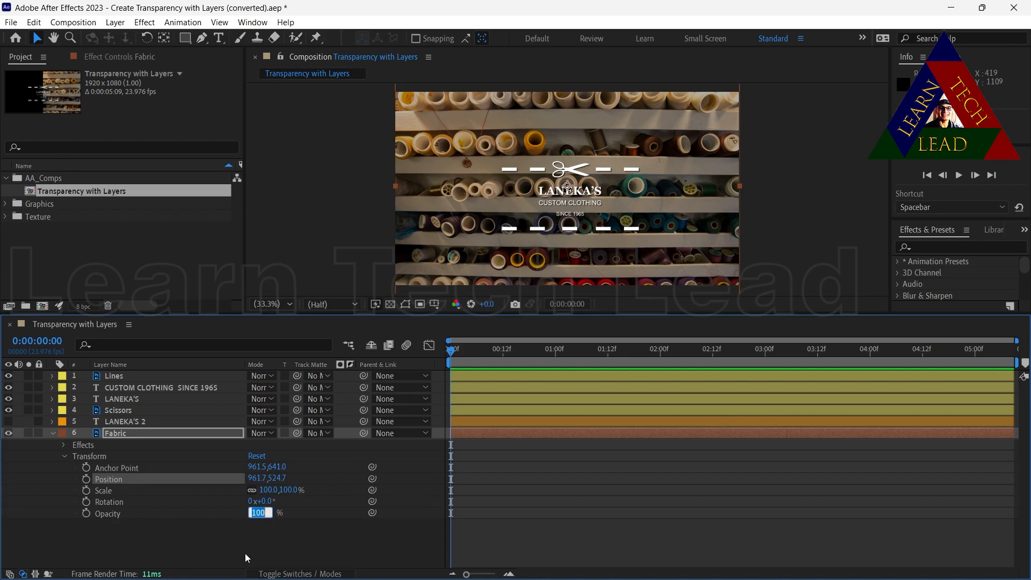
type("50")
key("Return")
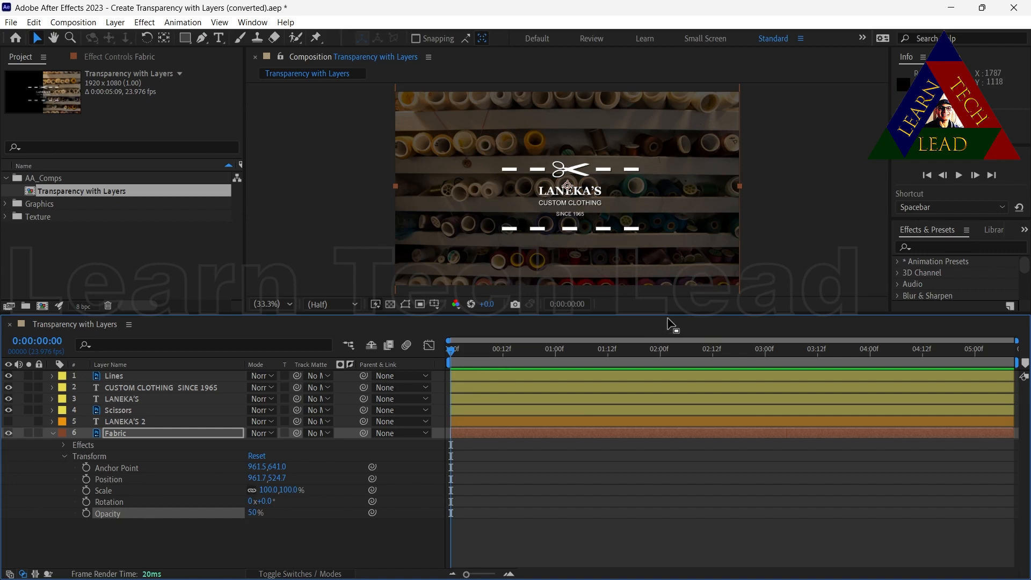
left_click(53, 433)
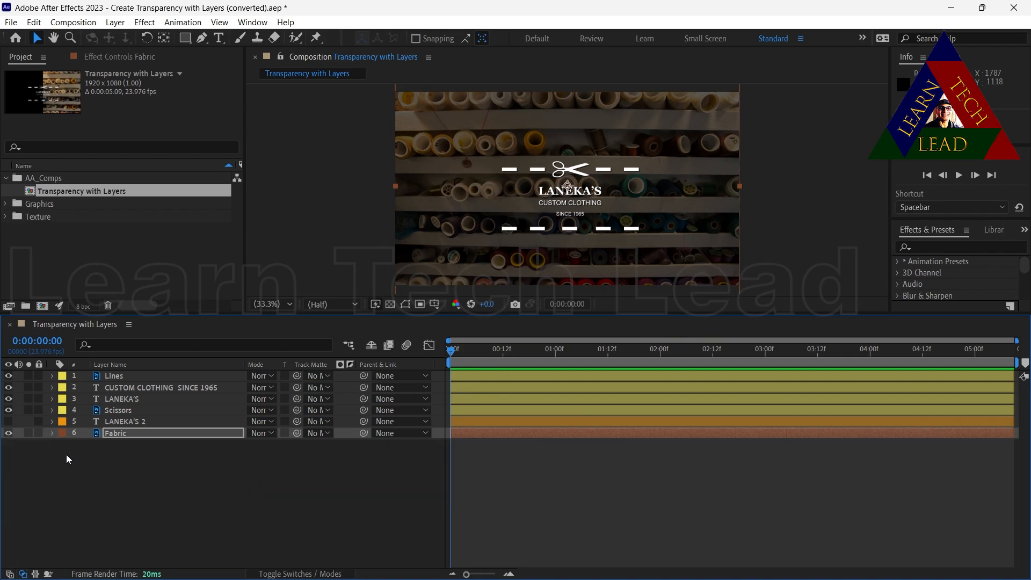
Step: Turn on visibility of the LANEKA'S 2 text layer and scrub through its scrolling animation, stopping at 0:00:01:07
left_click(9, 422)
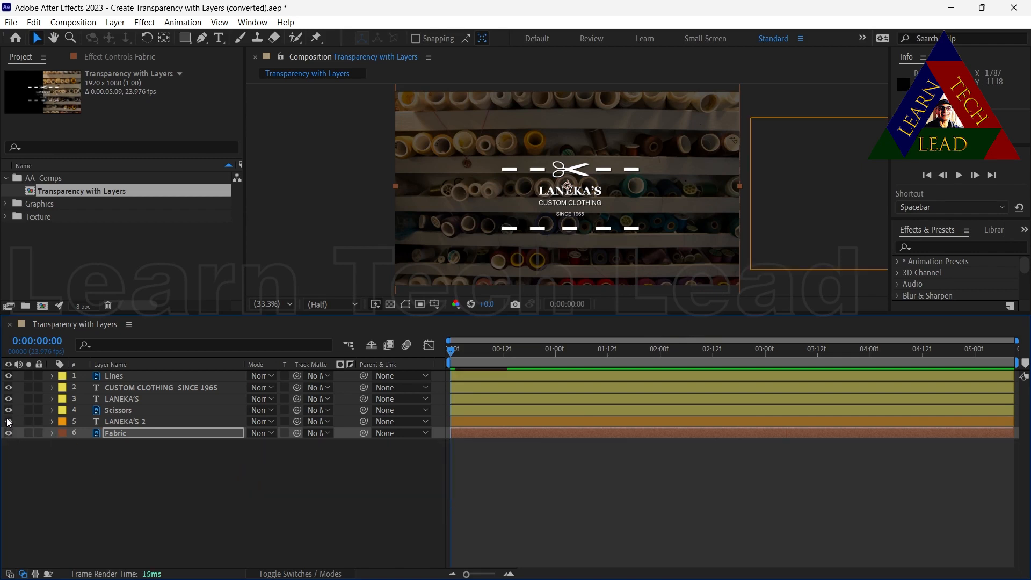
left_click_drag(449, 347, 477, 351)
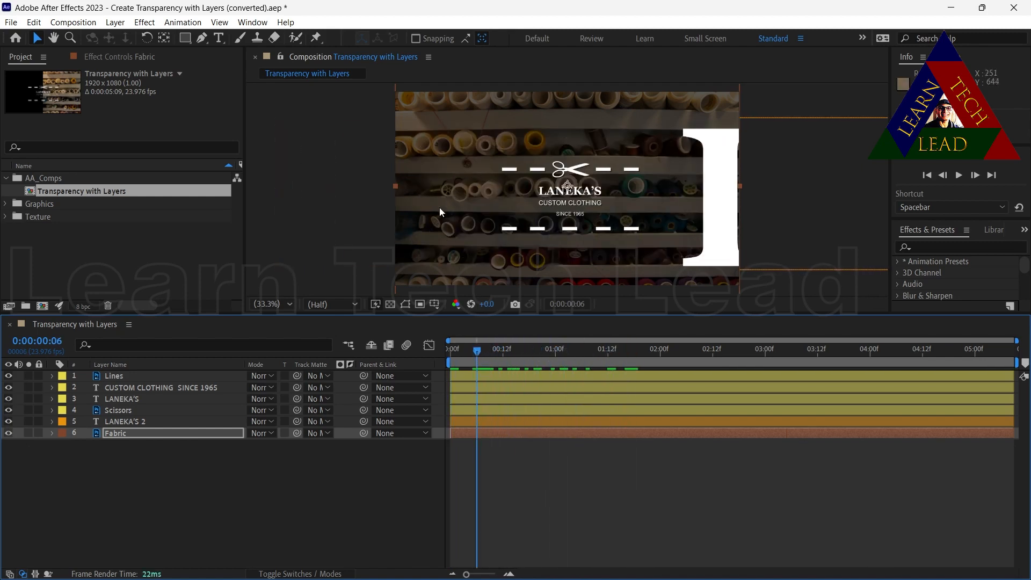
left_click_drag(479, 348, 656, 349)
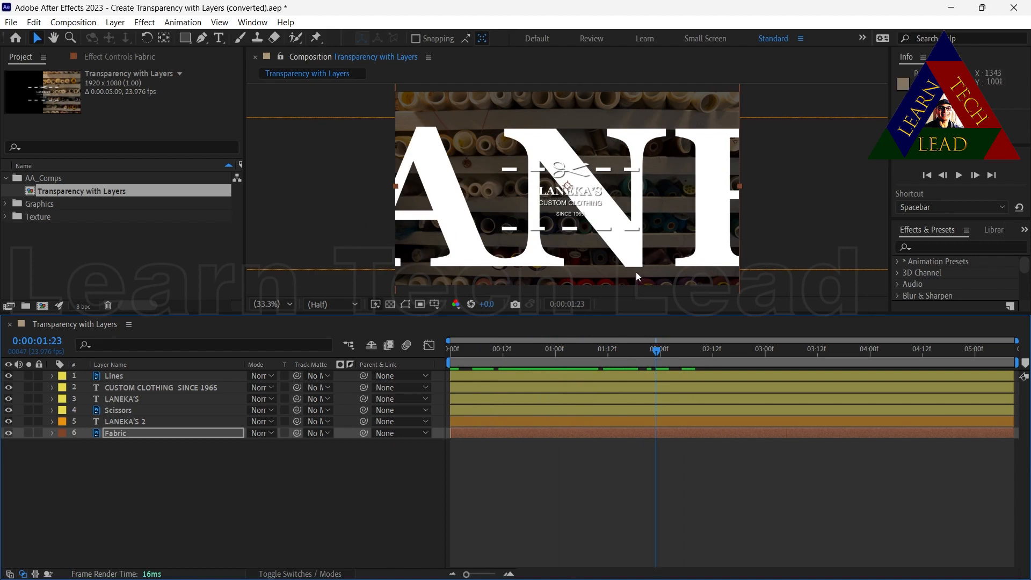
left_click_drag(657, 352, 609, 352)
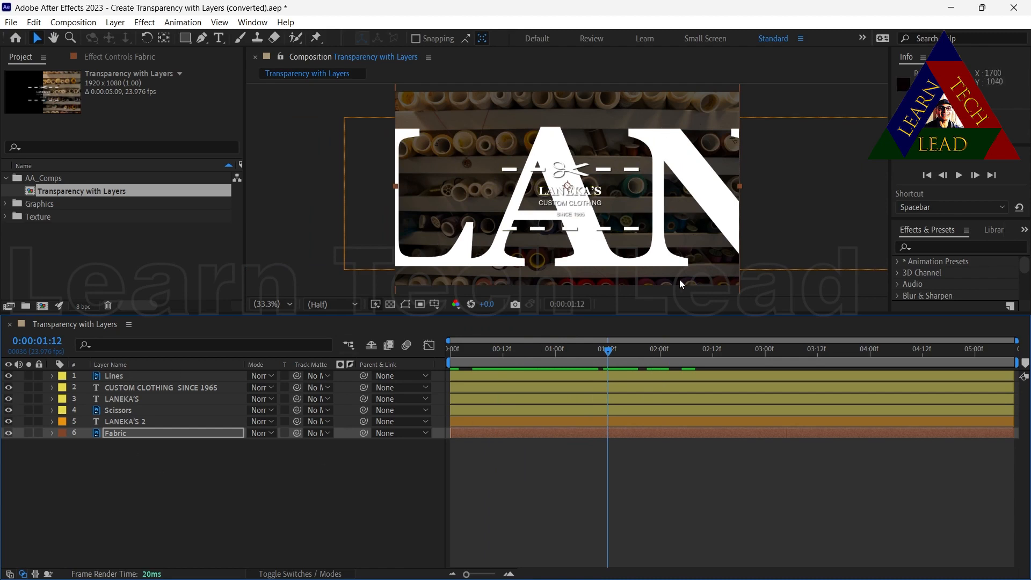
left_click_drag(609, 352, 588, 352)
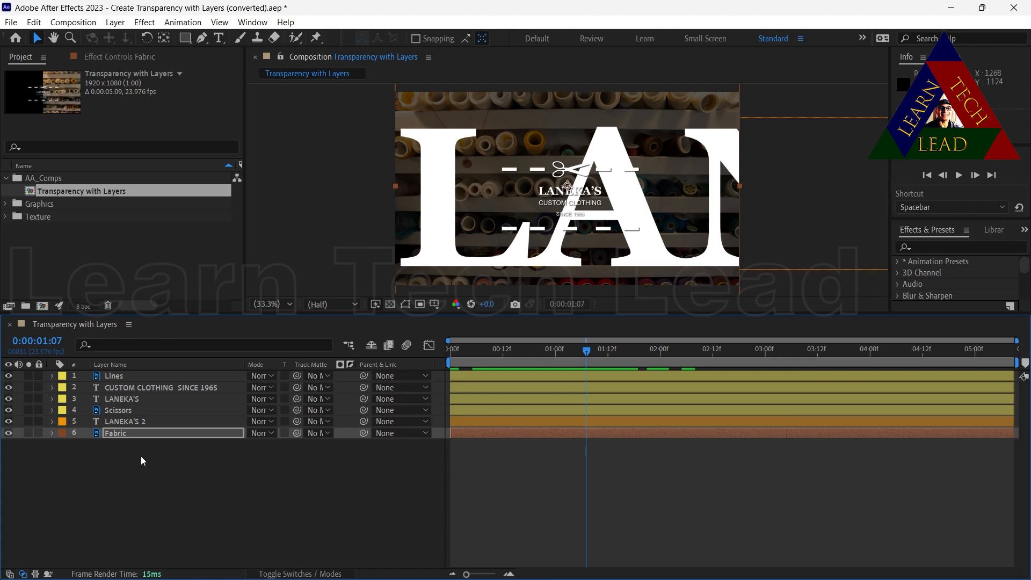
Step: Set the LANEKA'S 2 text layer as the track matte of the Fabric layer
left_click(133, 467)
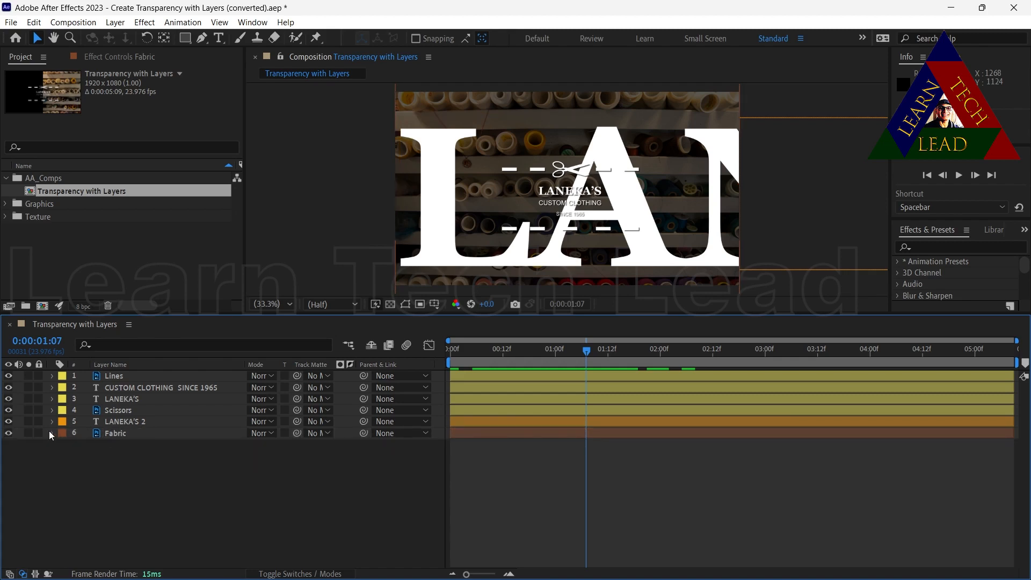
left_click(114, 433)
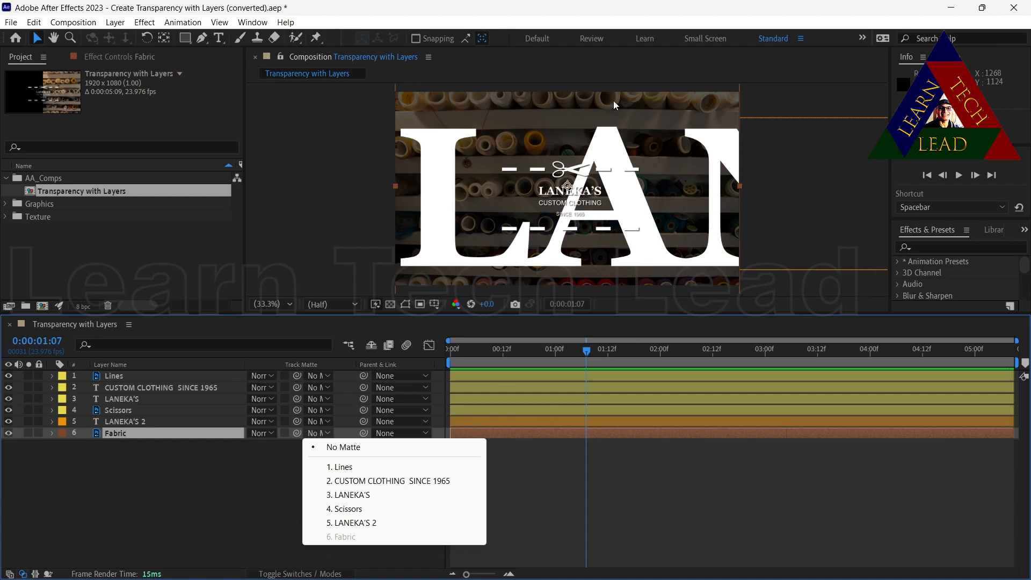
left_click(344, 523)
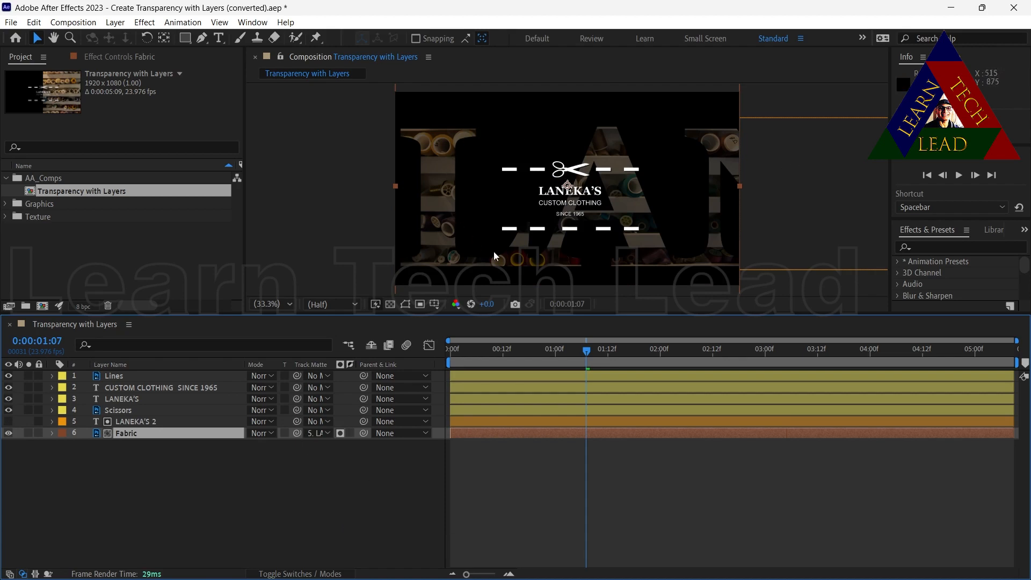
Step: Preview the matted Fabric layer from the first frame, checking how the texture moves through the scrolling letters
left_click_drag(587, 350, 415, 341)
key("space")
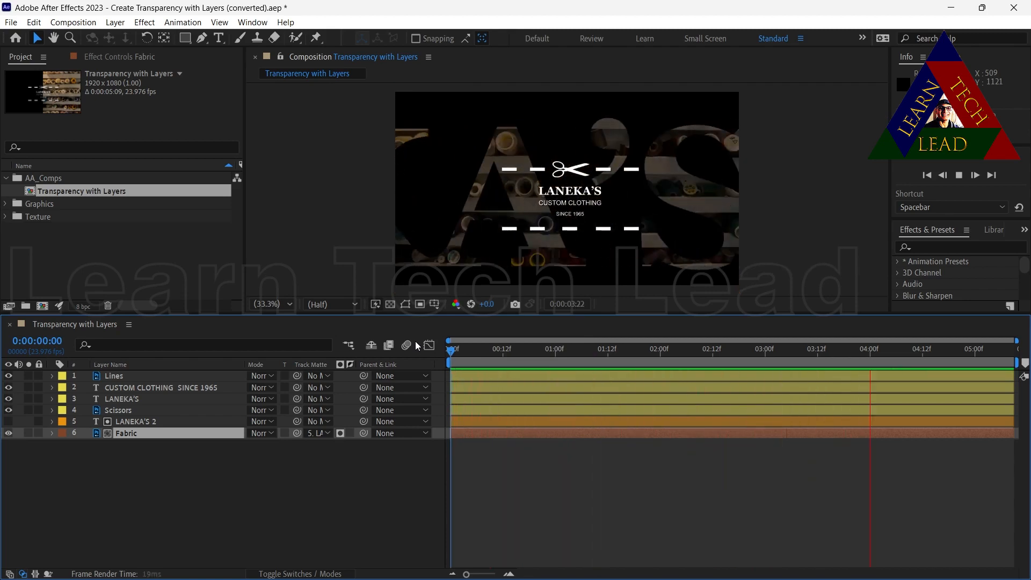
key("space")
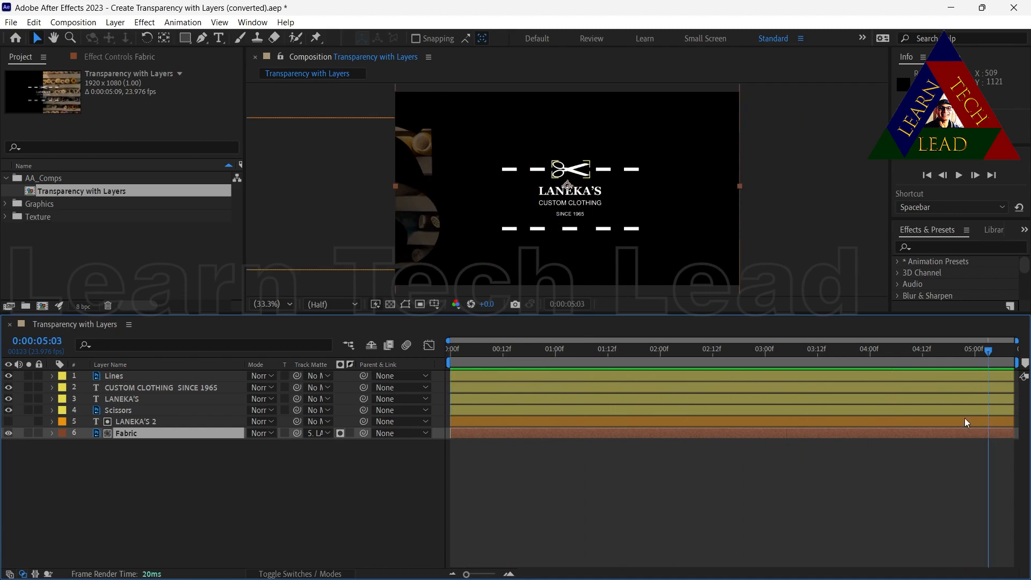
left_click_drag(987, 350, 419, 350)
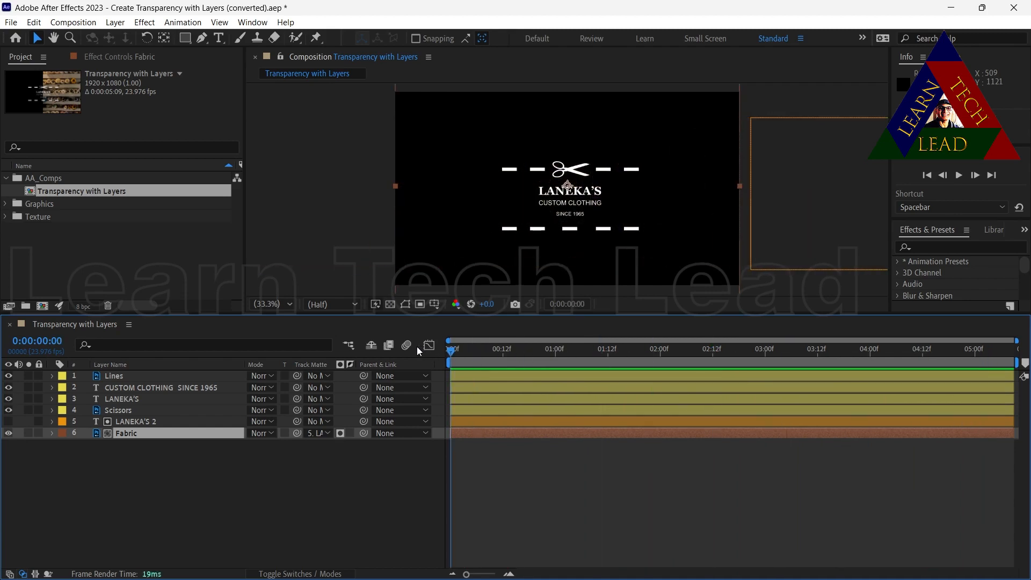
Step: Apply a Fast Box Blur effect to the Fabric layer at 0:00:01:11, with a blur radius of 6.0
left_click_drag(416, 347, 600, 388)
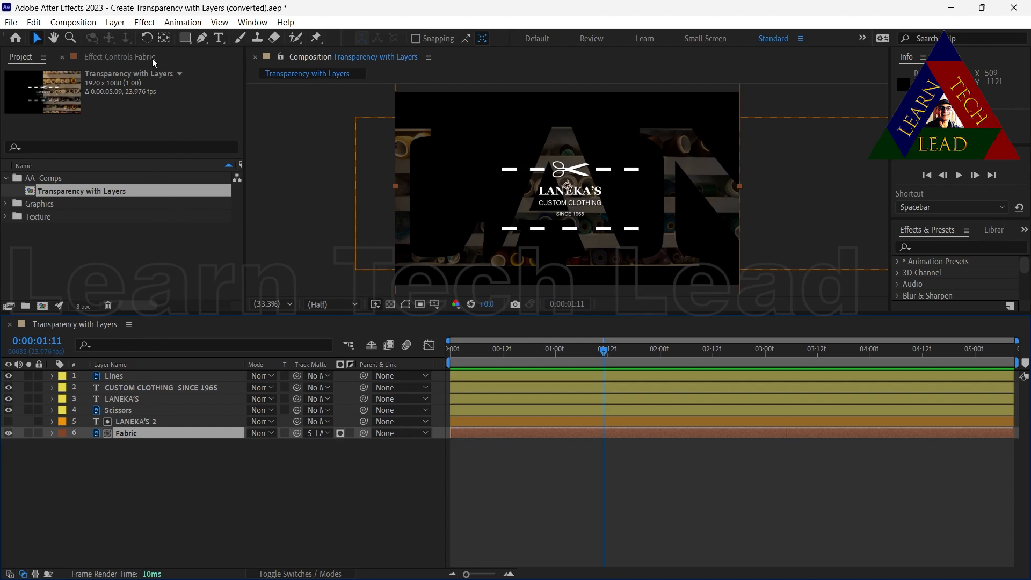
left_click(144, 23)
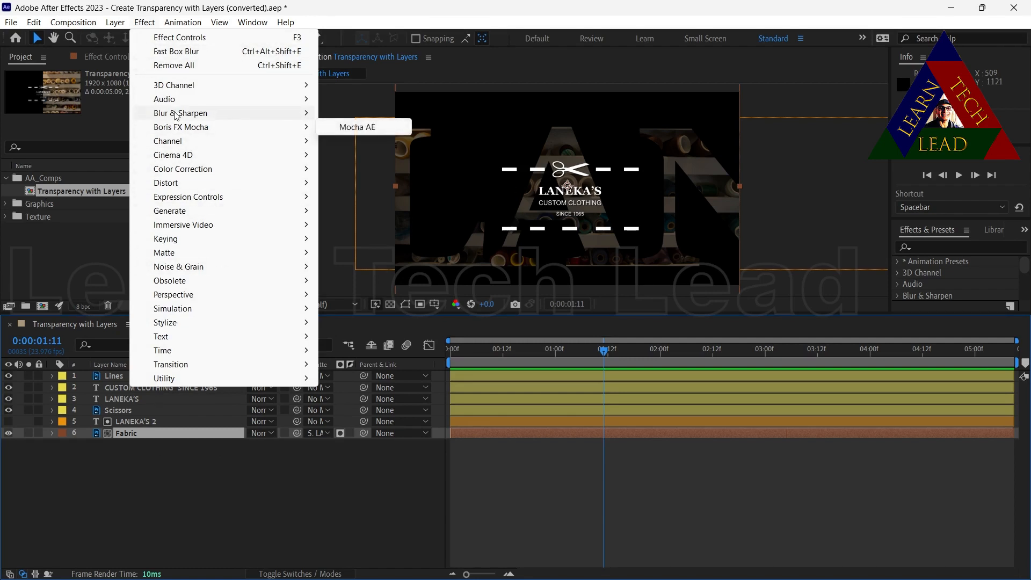
mouse_move(176, 118)
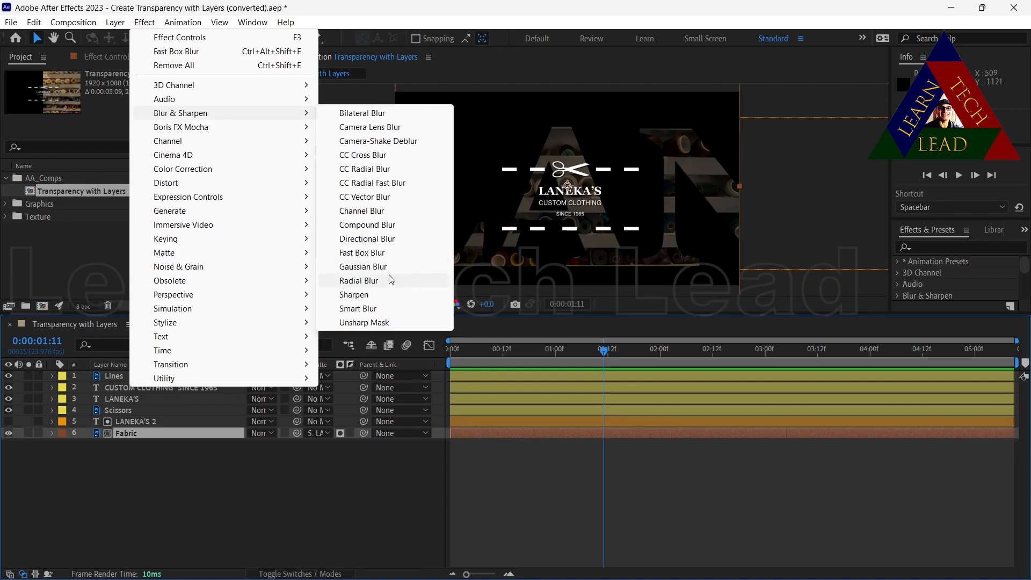
left_click(360, 253)
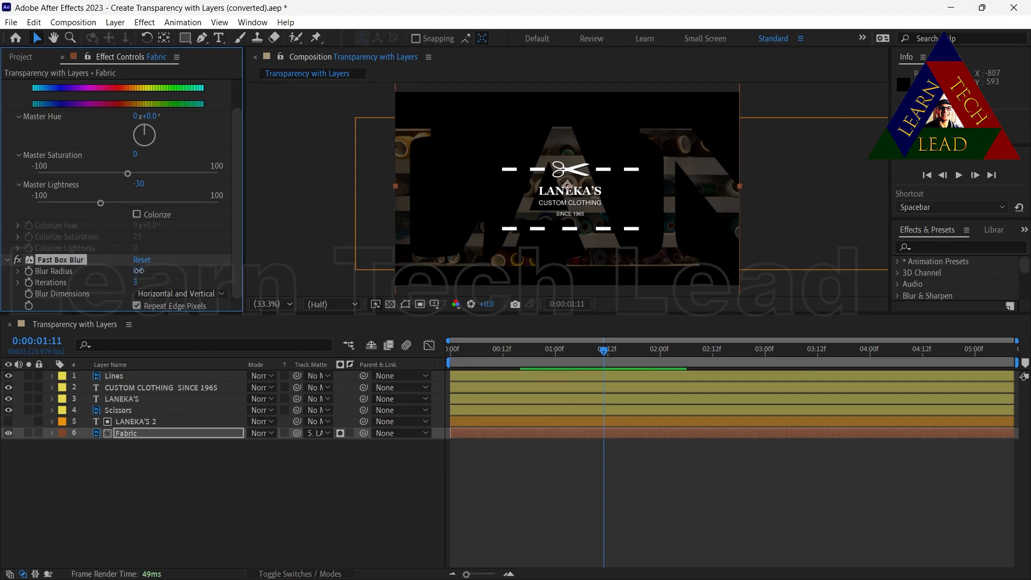
left_click_drag(138, 270, 128, 260)
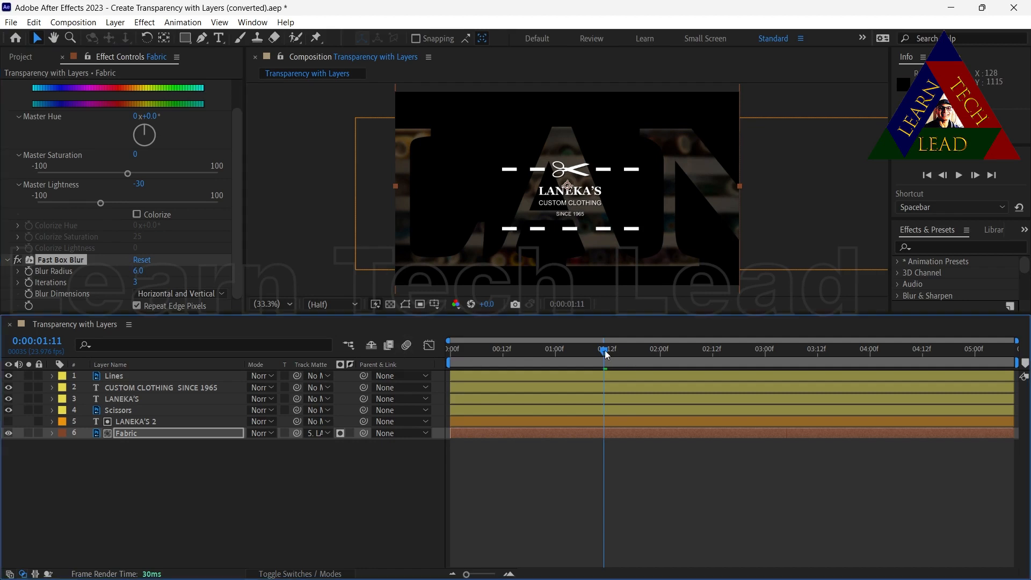
Step: Preview the blurred, text-matted fabric animation from the first frame, and return the playhead to 0:00:00:00
left_click_drag(605, 351, 341, 337)
key("space")
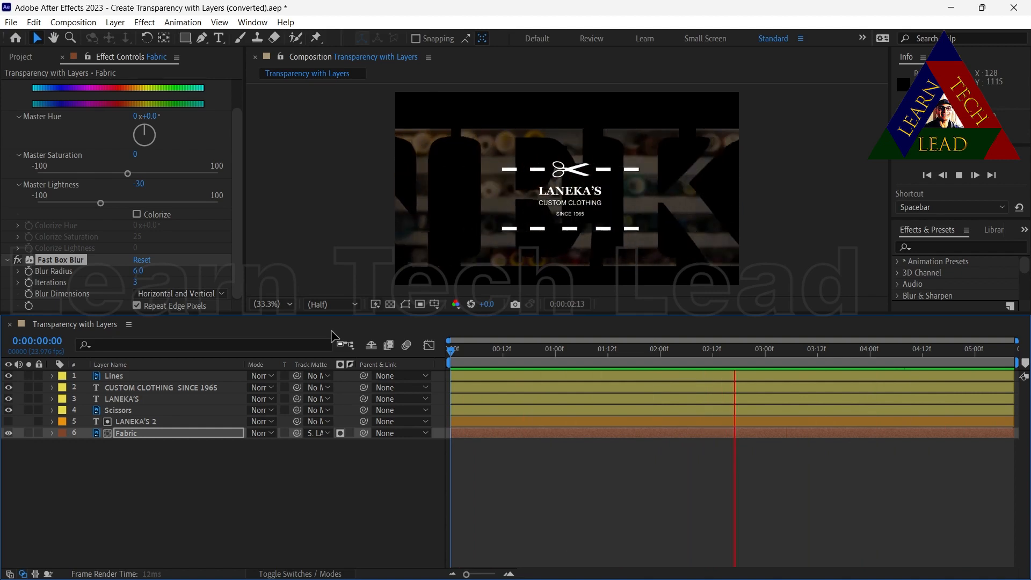
key("space")
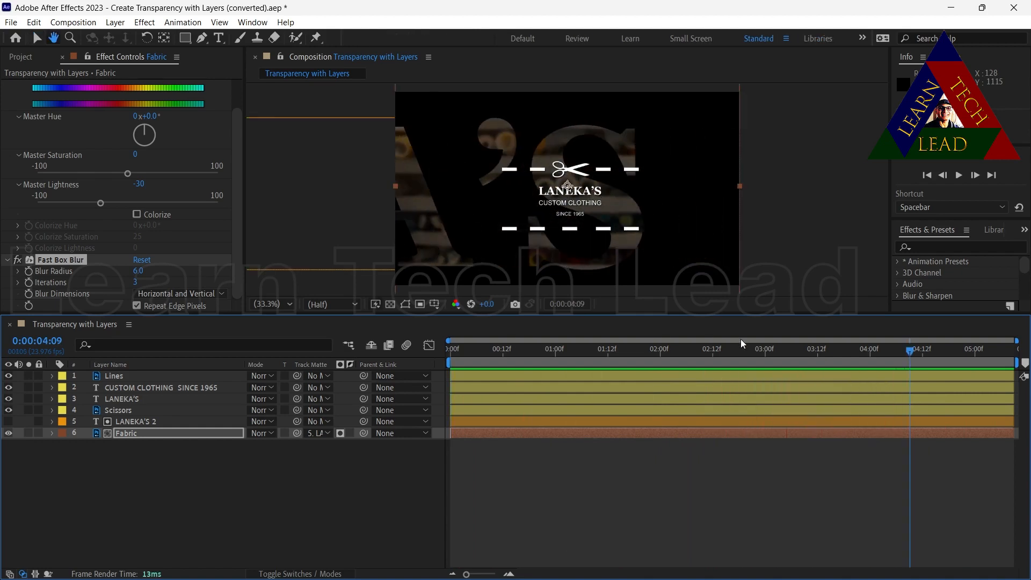
left_click_drag(908, 352, 441, 350)
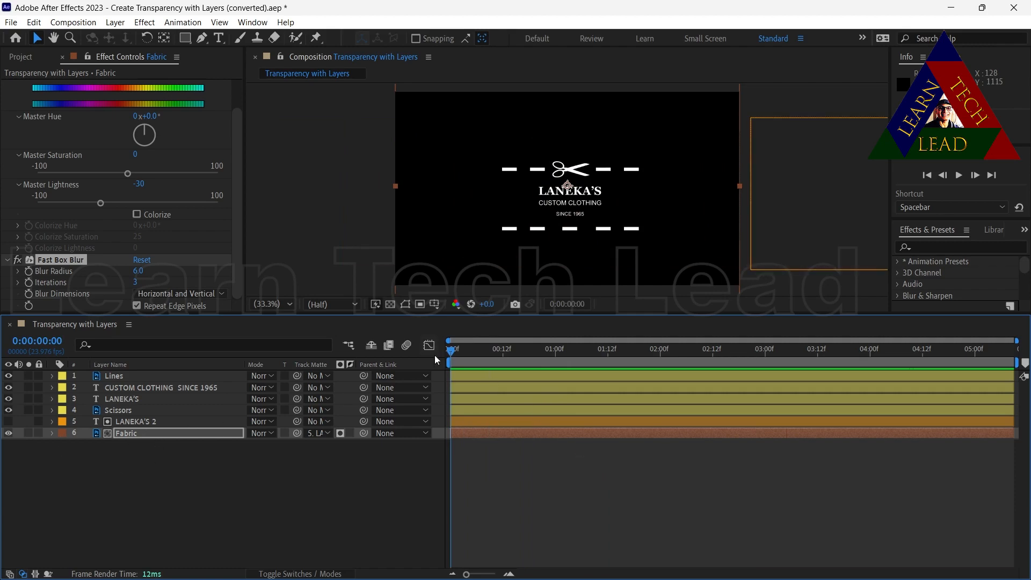
key("space")
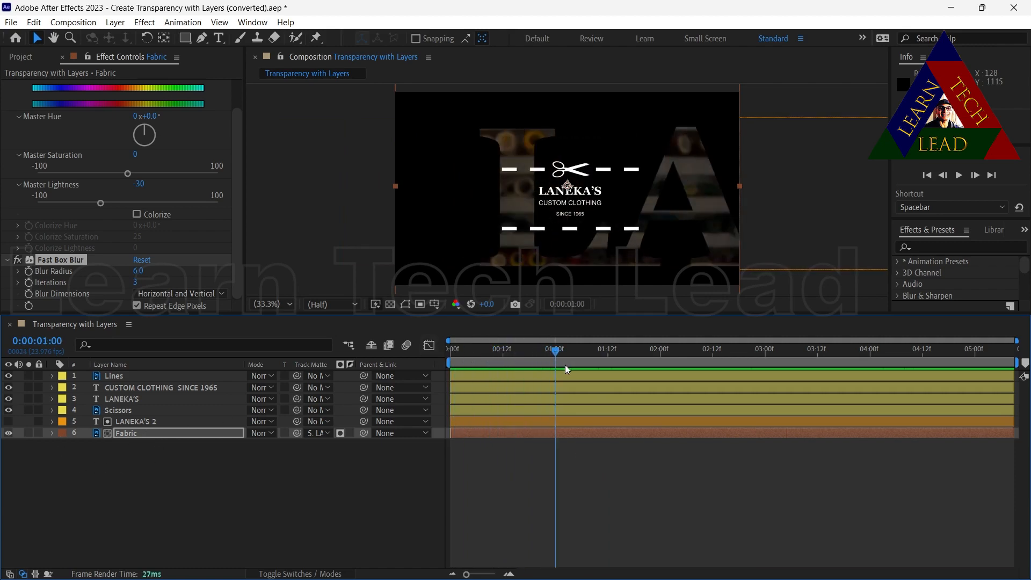
key("space")
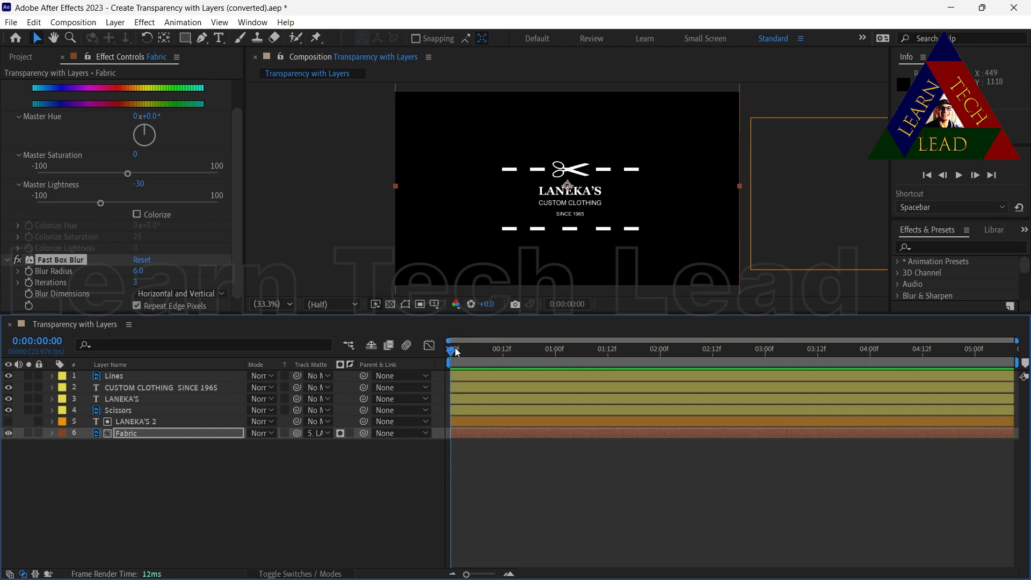
left_click_drag(448, 353, 404, 352)
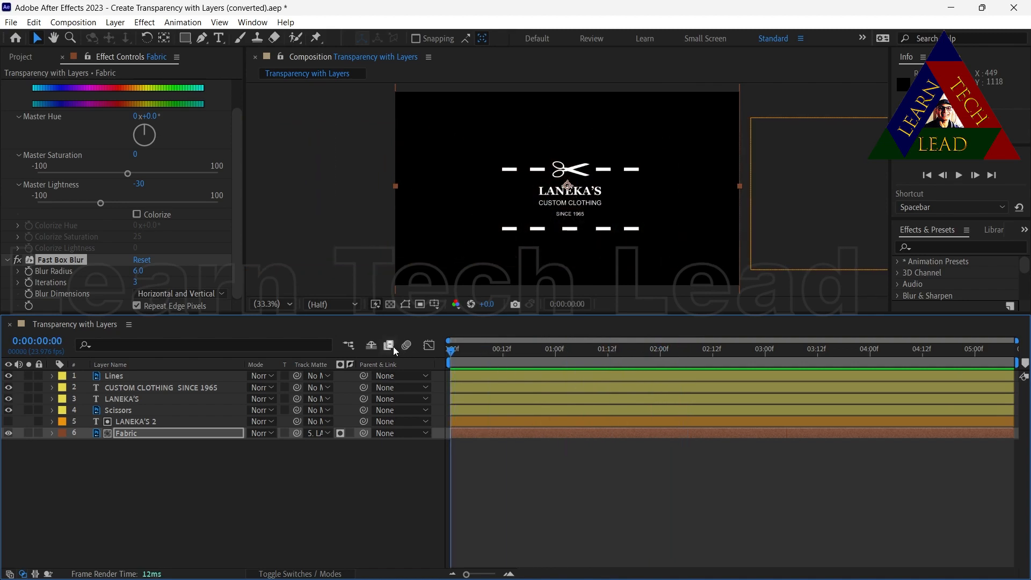